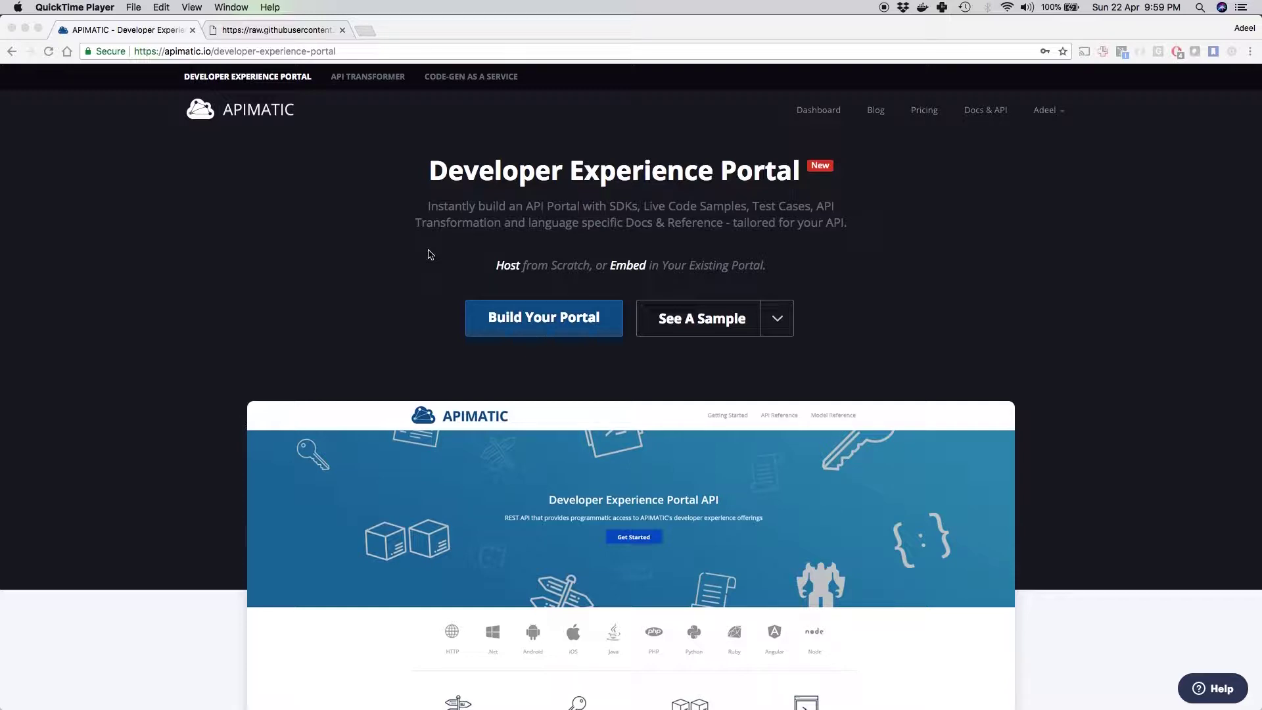
Step: Go to the Build Your Portal form and start entering an API description URL
scroll(431, 255, down, 15)
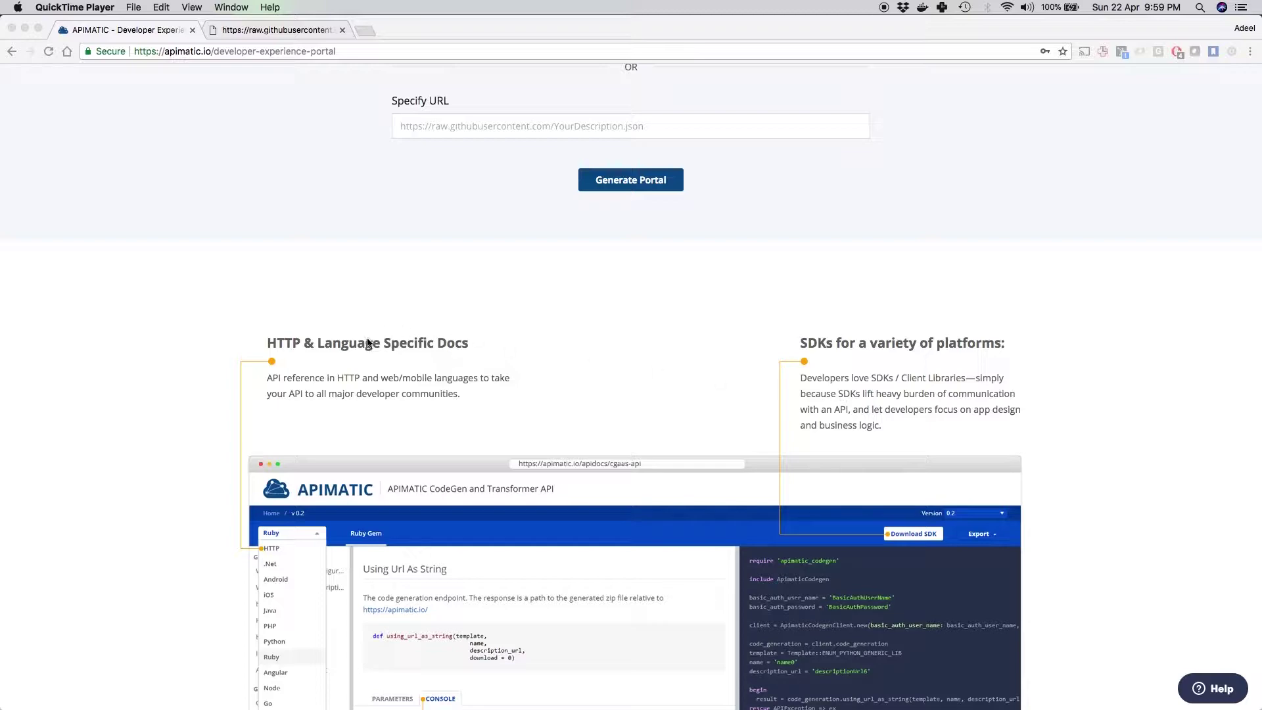
scroll(378, 367, down, 5)
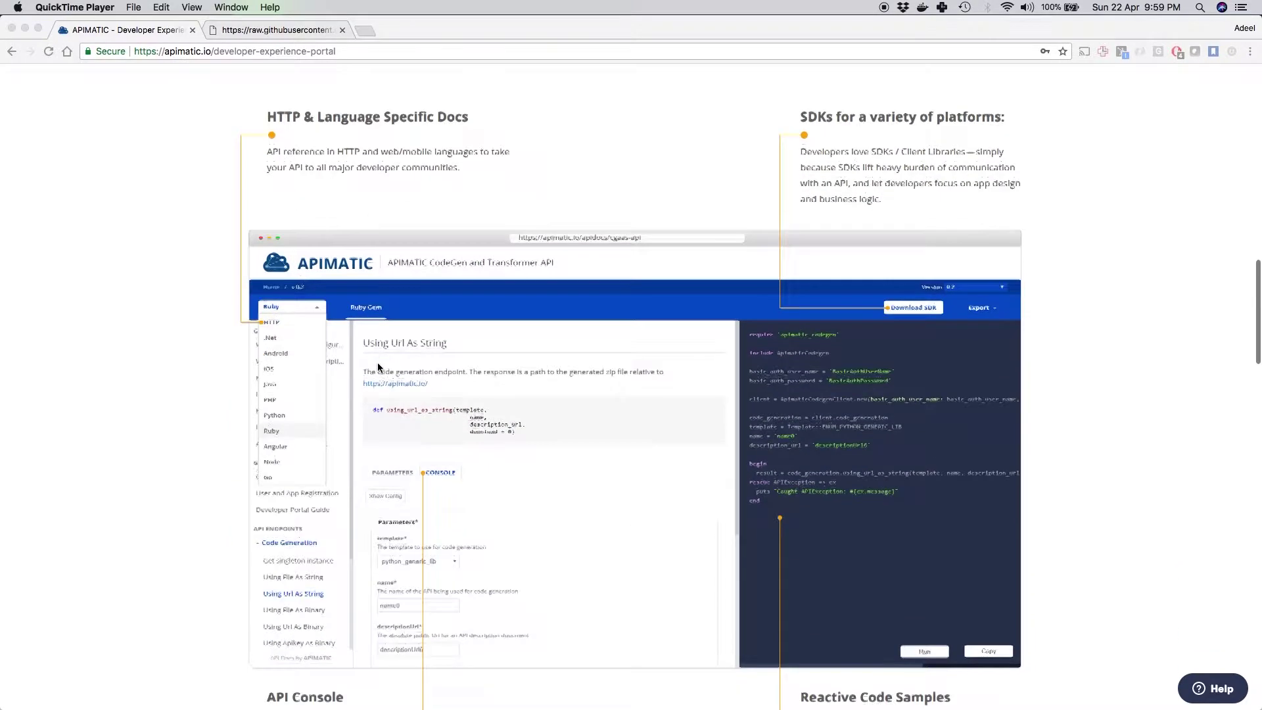
scroll(377, 366, down, 2)
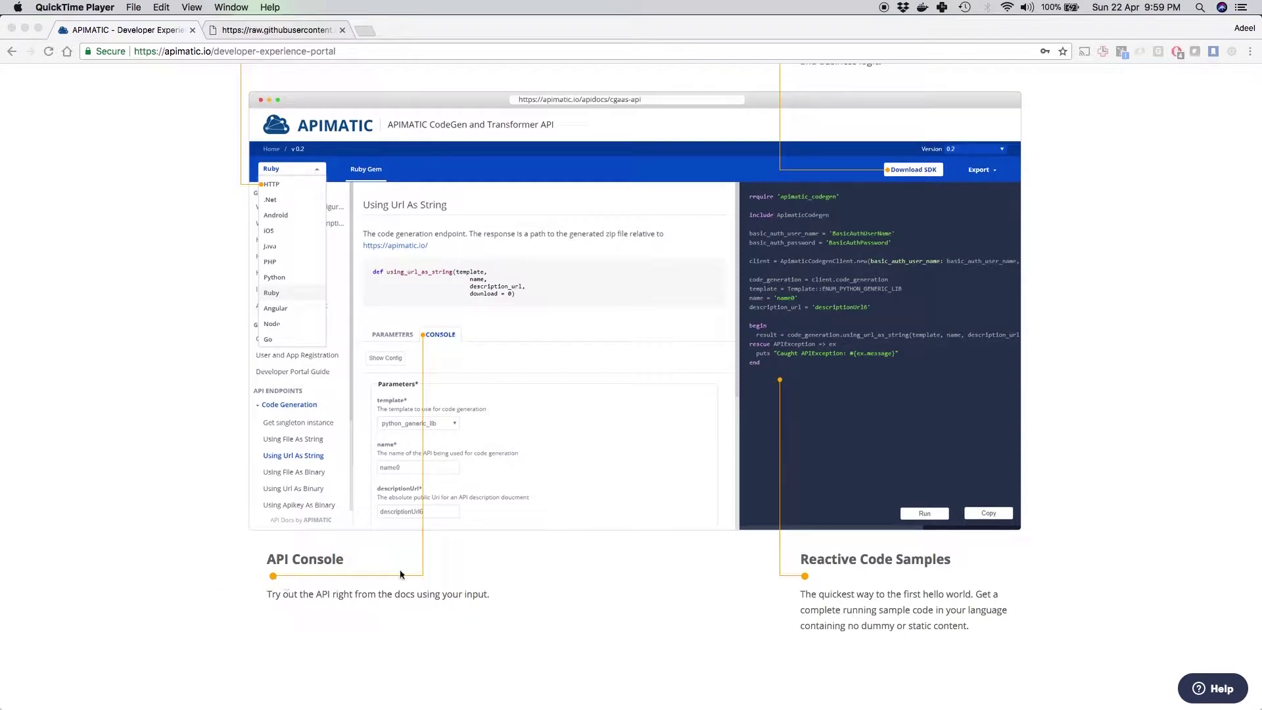
scroll(898, 594, down, 5)
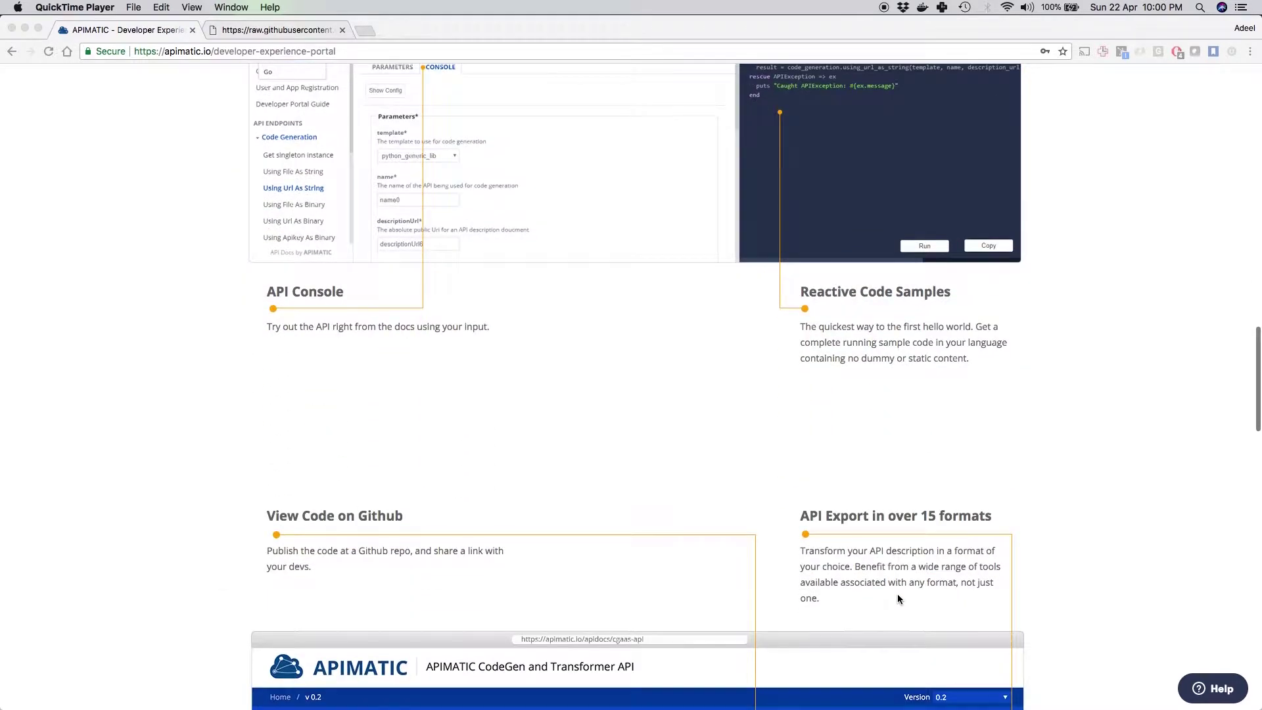
scroll(874, 582, down, 3)
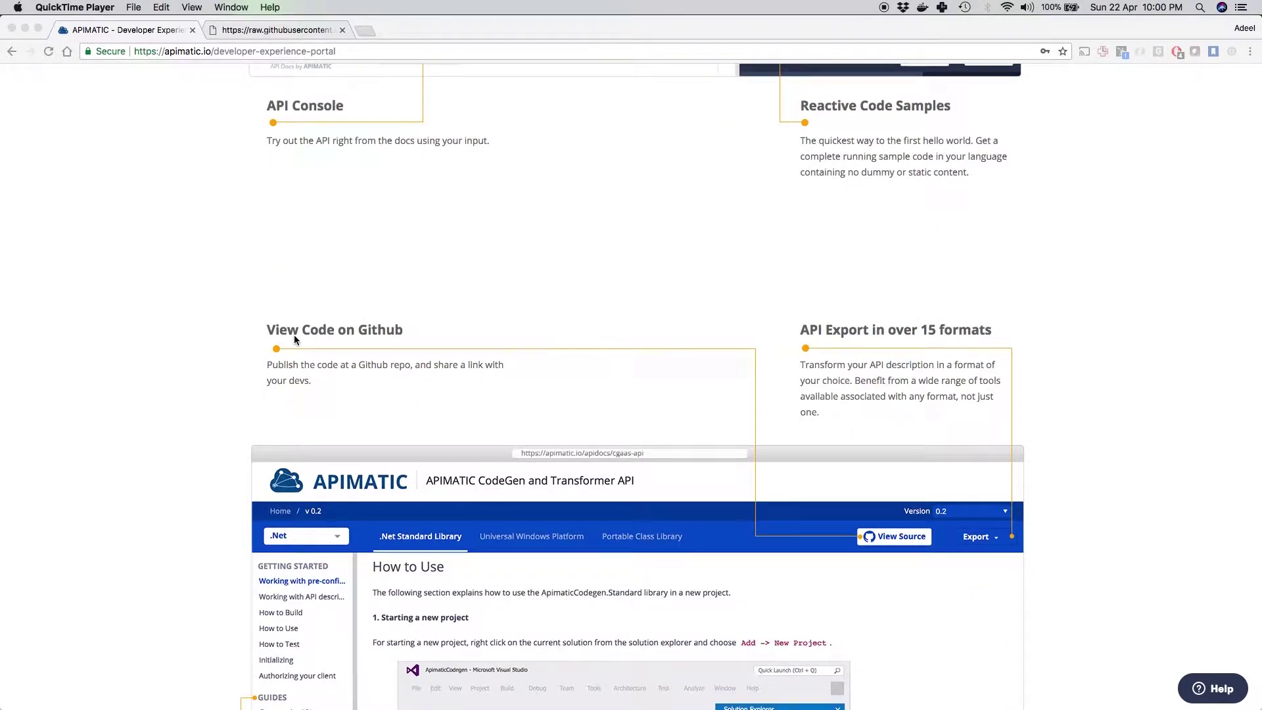
scroll(886, 566, down, 5)
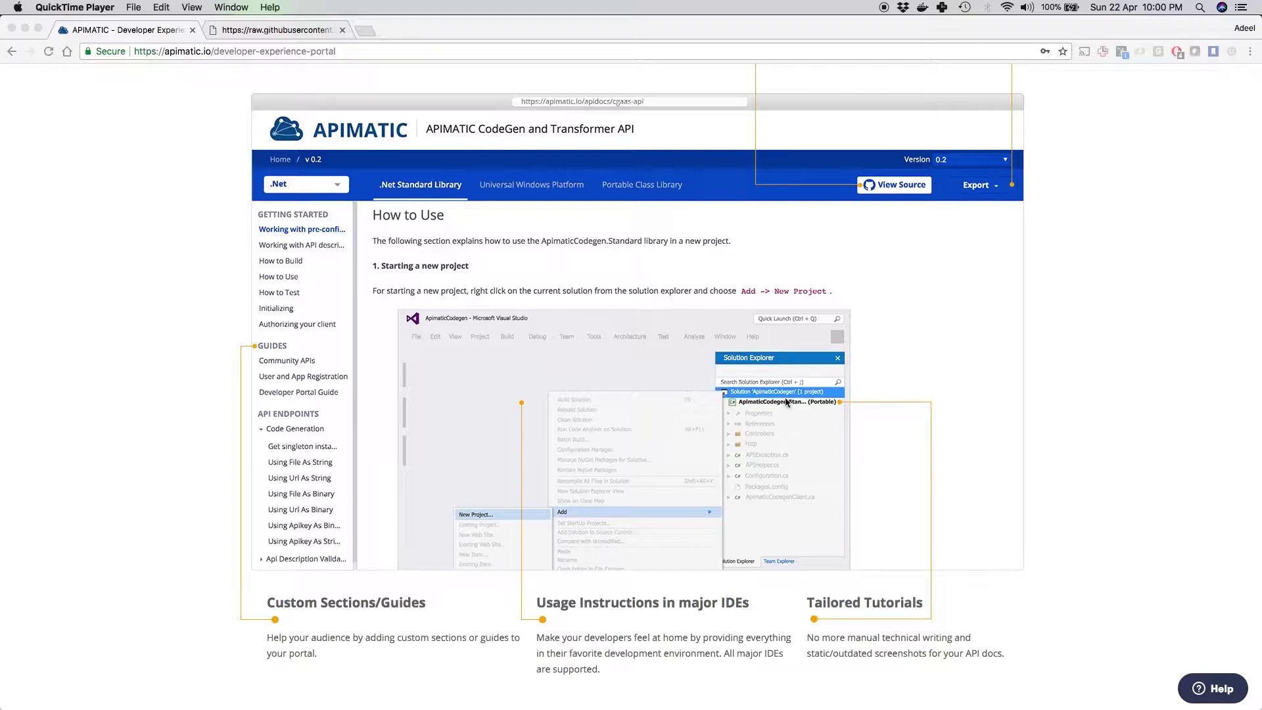
scroll(786, 401, down, 7)
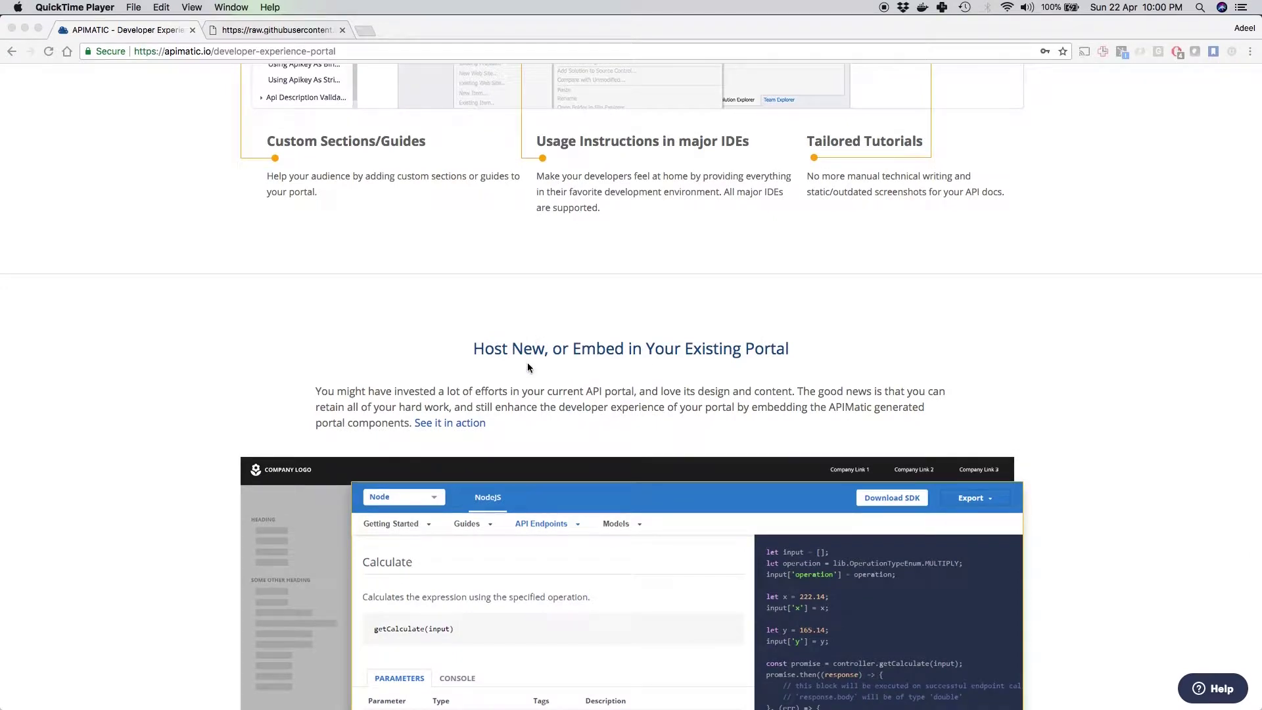
scroll(527, 367, down, 4)
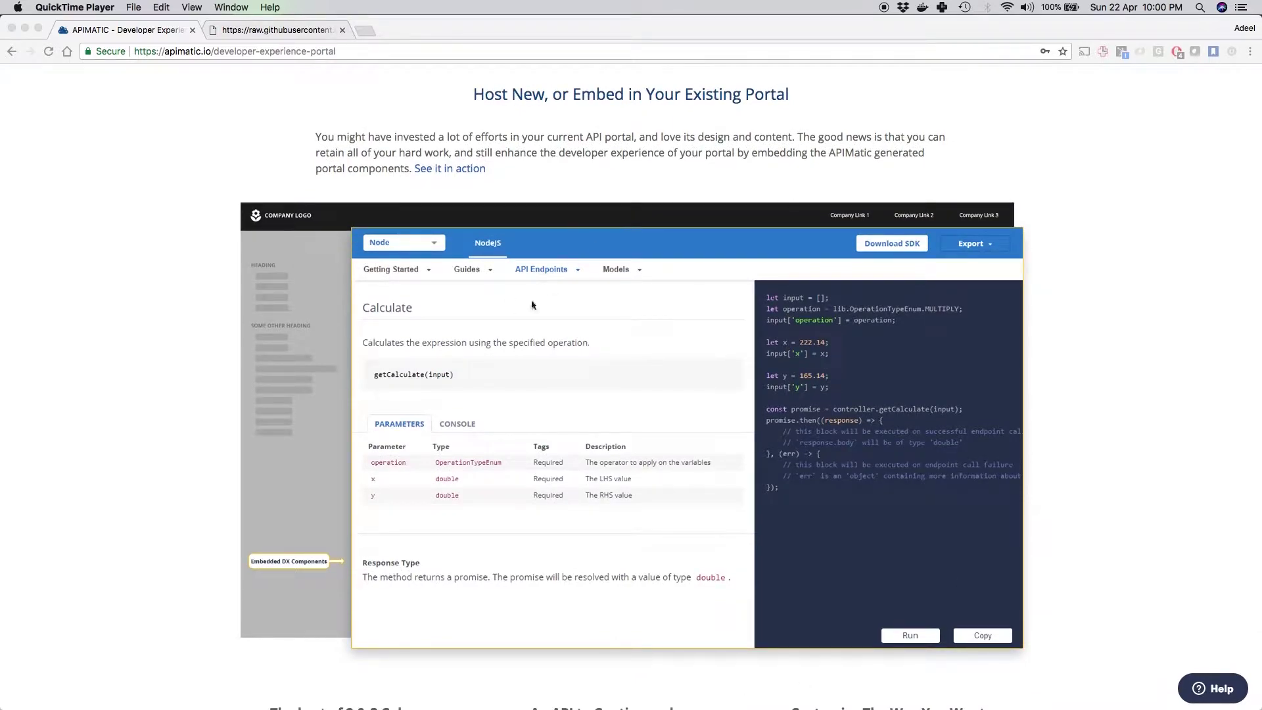
scroll(501, 349, down, 4)
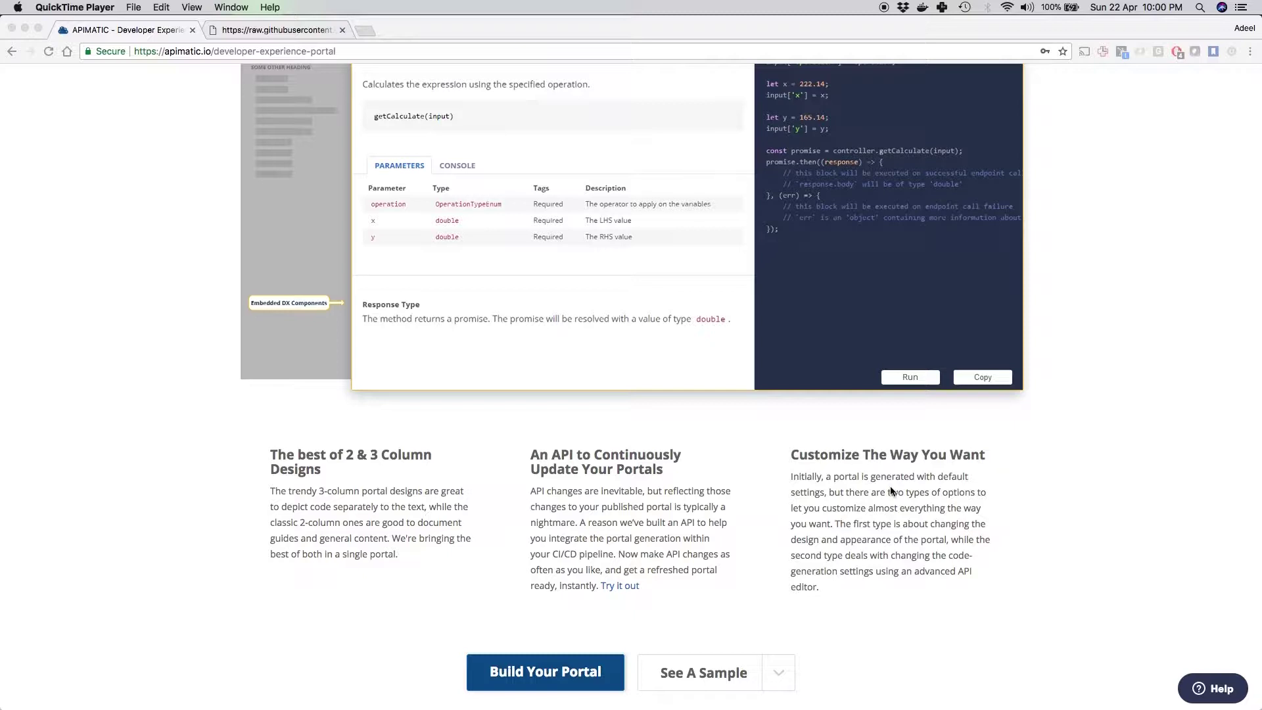
click(581, 680)
click(581, 680)
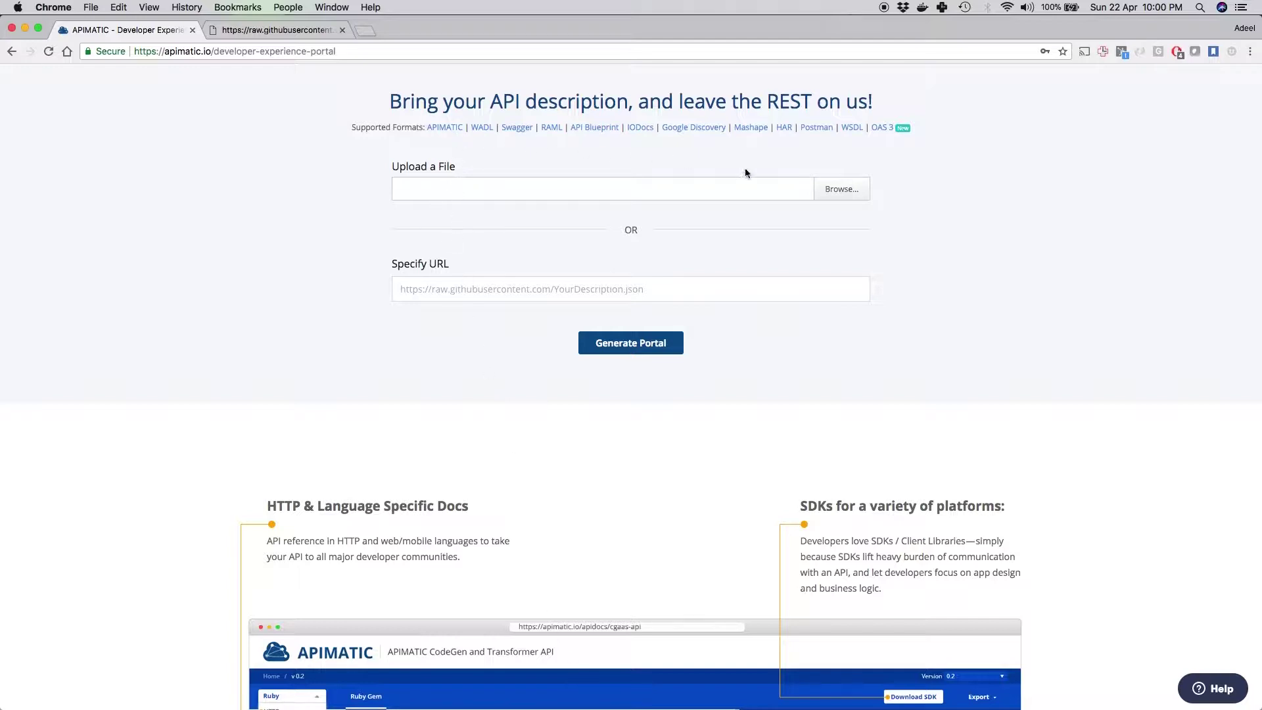
click(445, 296)
Step: Copy the Telstra swagger YAML URL from GitHub, paste it into Specify URL and generate the portal
click(284, 30)
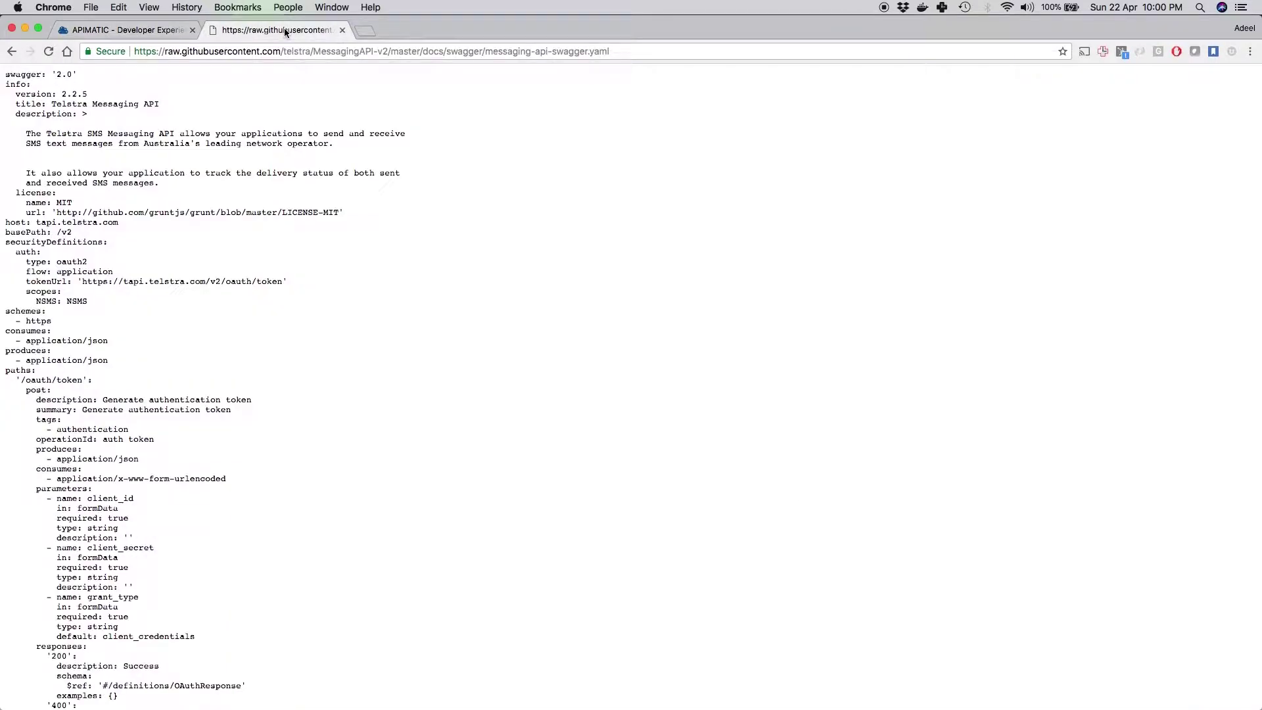
click(285, 51)
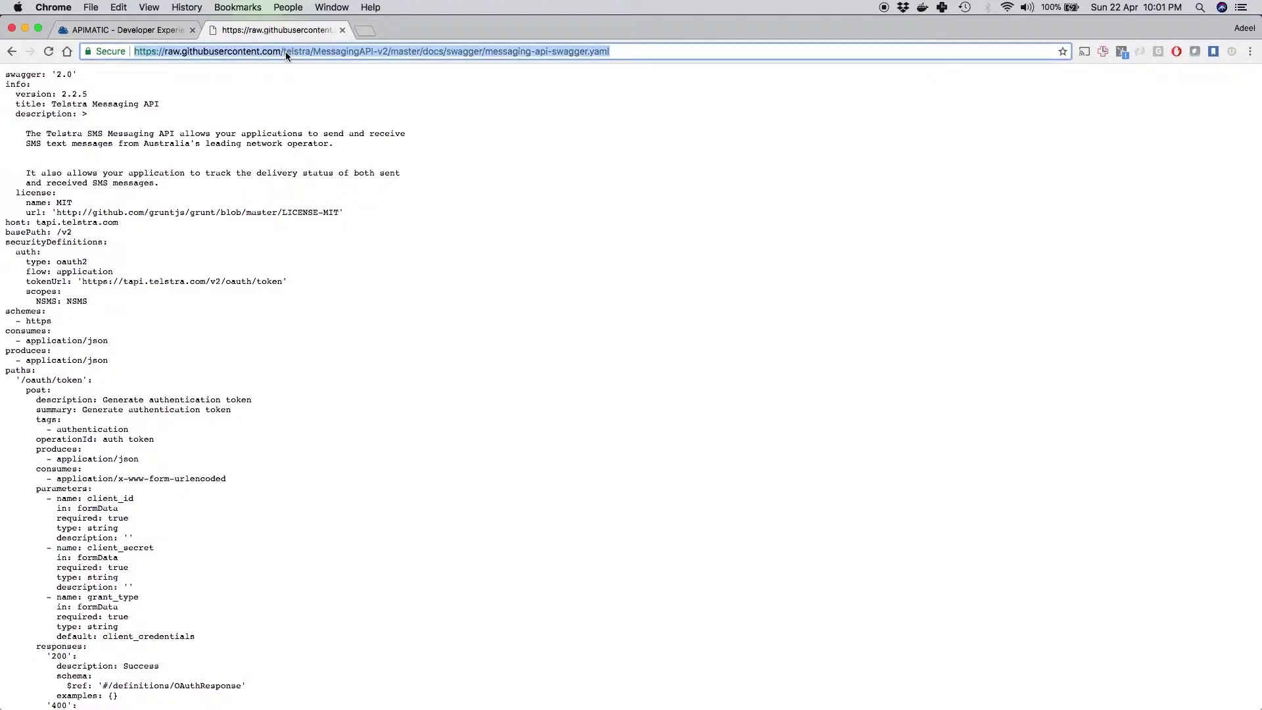
key(super+x)
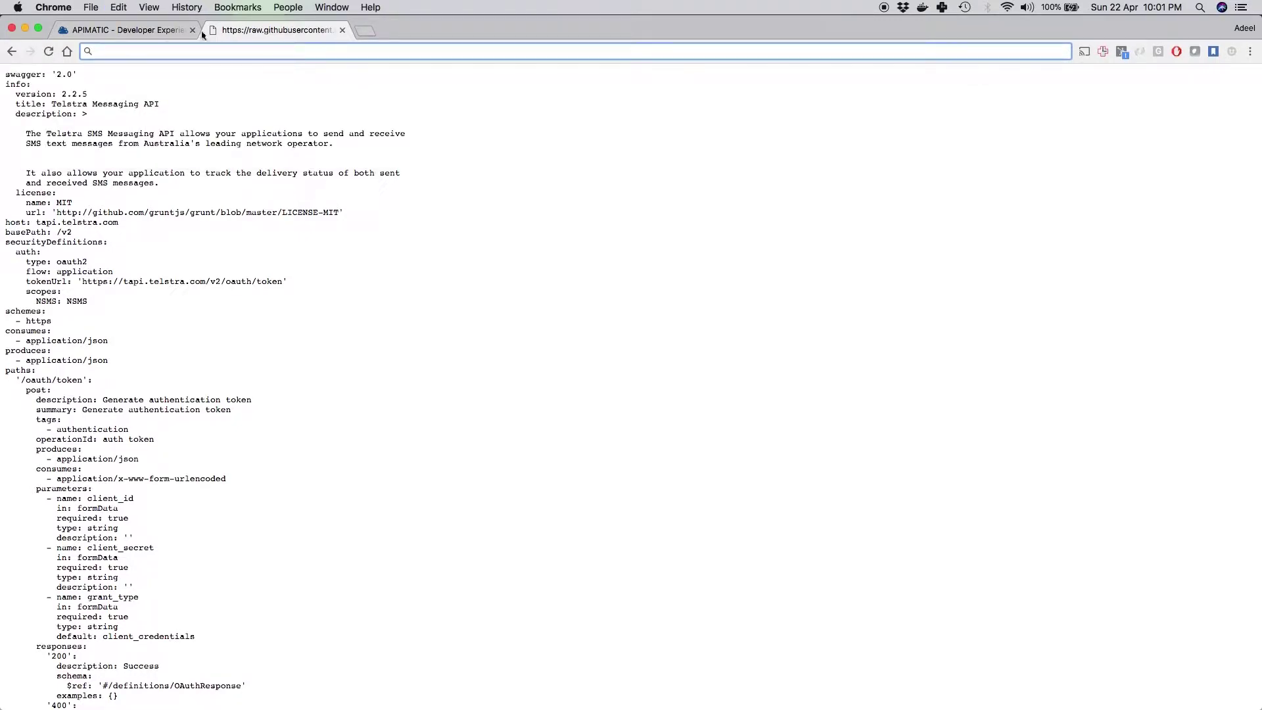
click(162, 30)
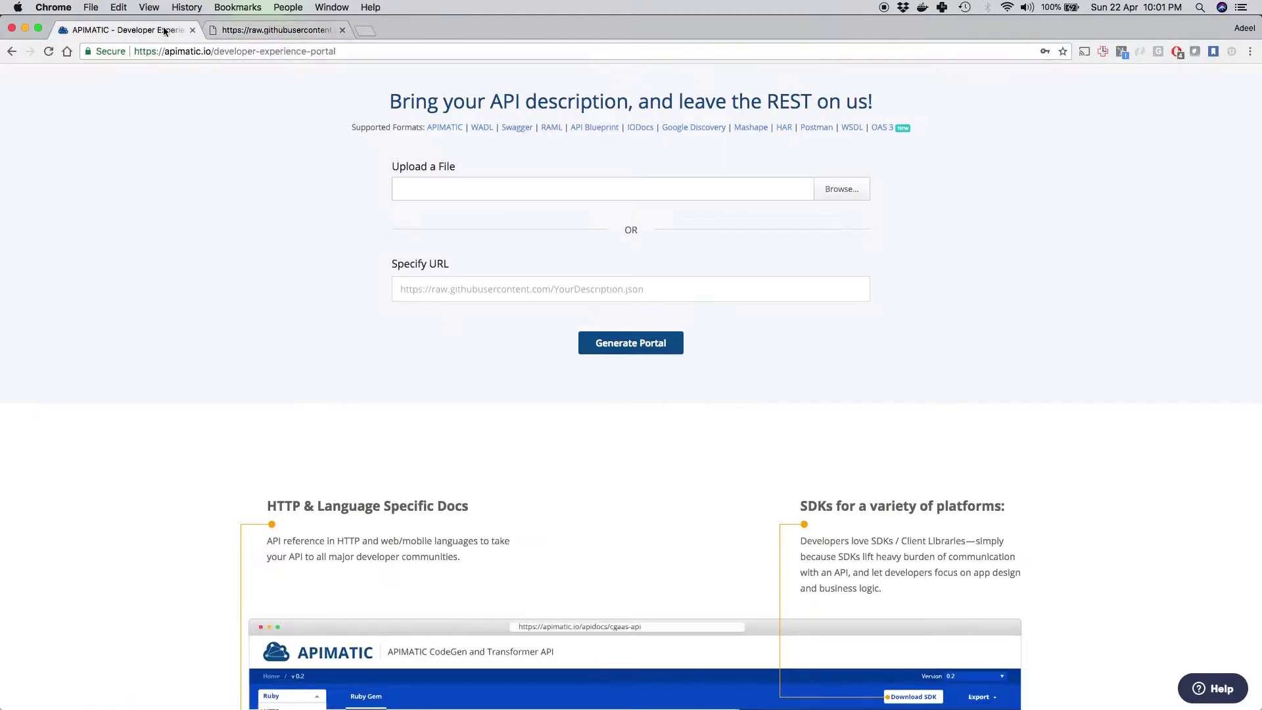
key(super+v)
click(445, 309)
click(614, 352)
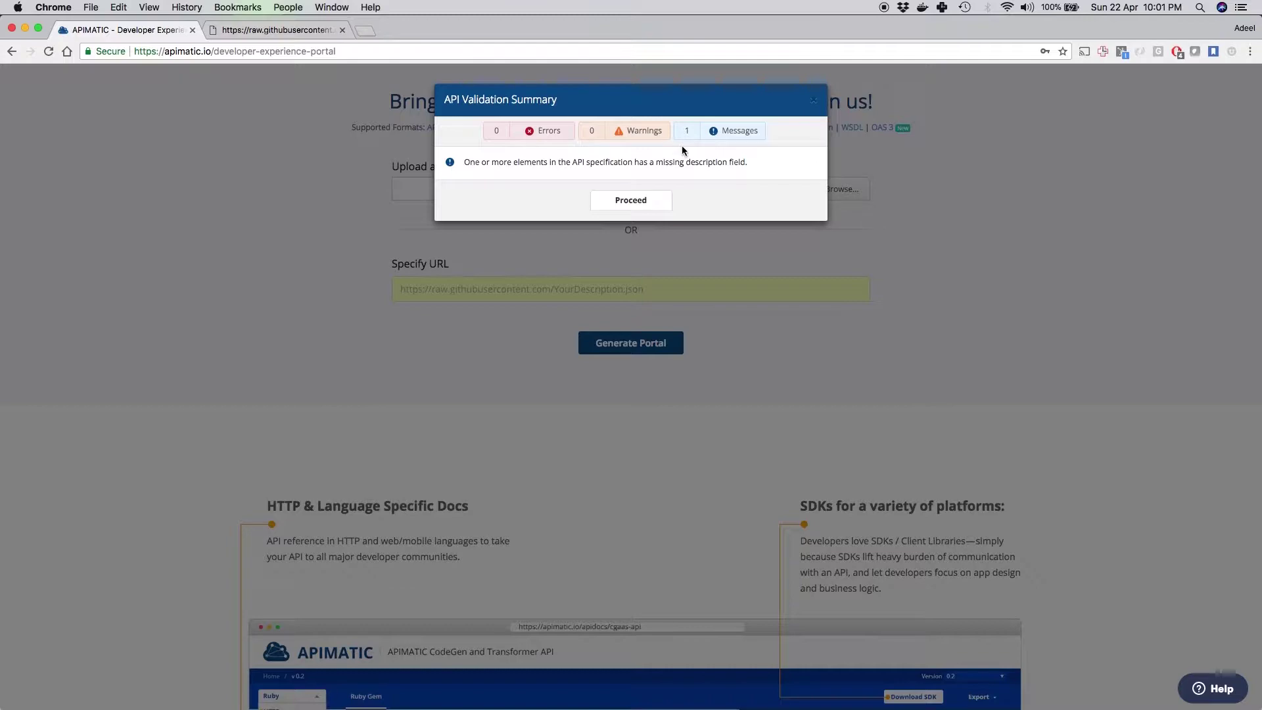
Step: Proceed past validation, review the Docs Validation Summary and Edit API page, then close the summary
click(655, 207)
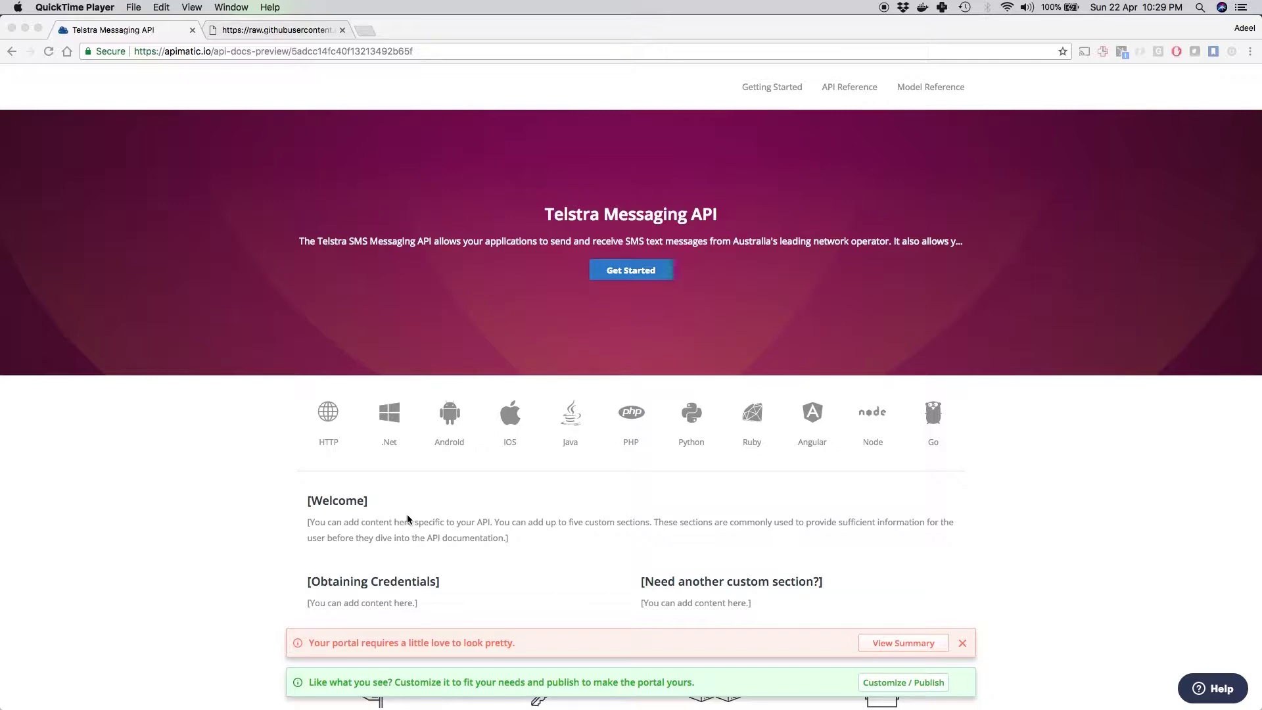
click(883, 645)
click(883, 644)
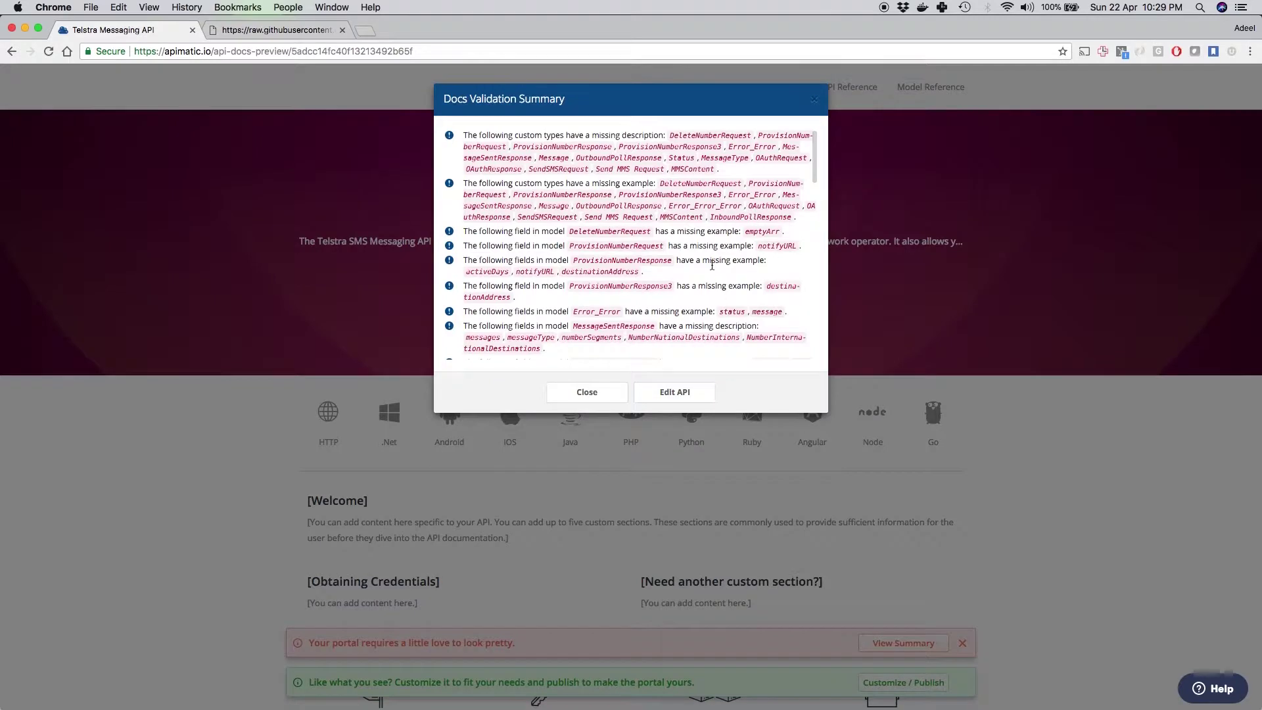
click(675, 393)
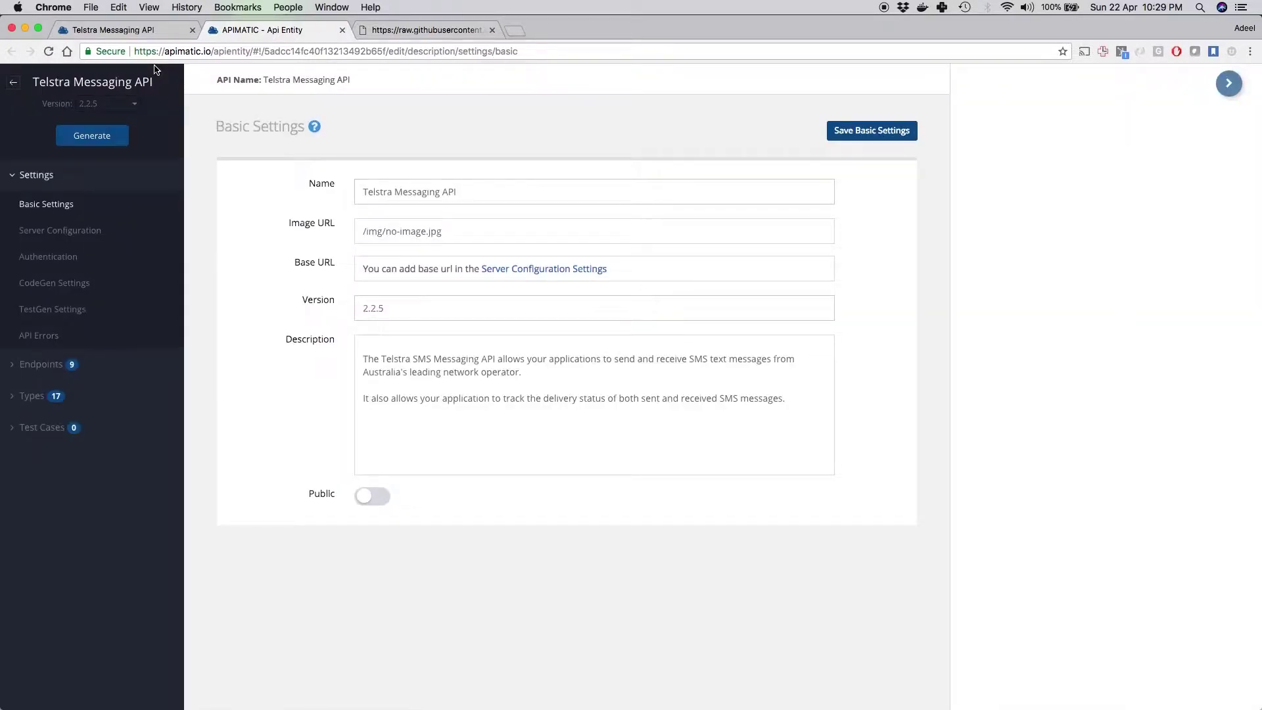
click(342, 29)
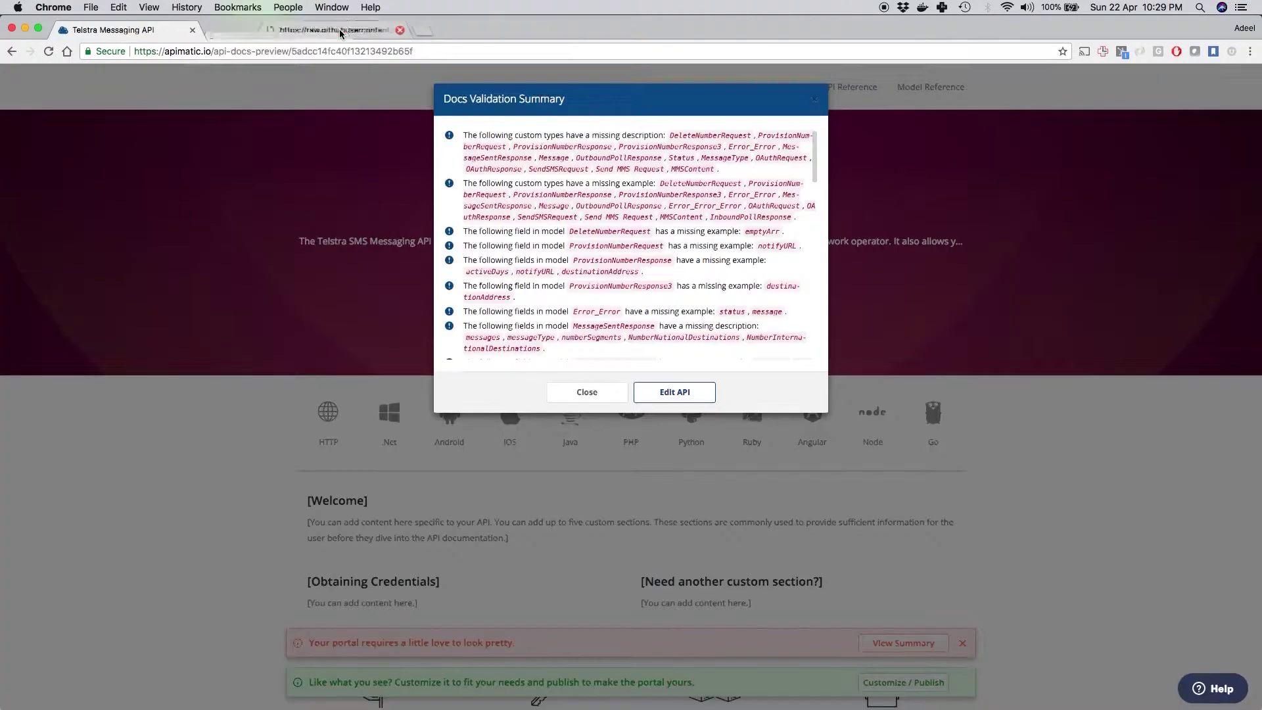
click(569, 394)
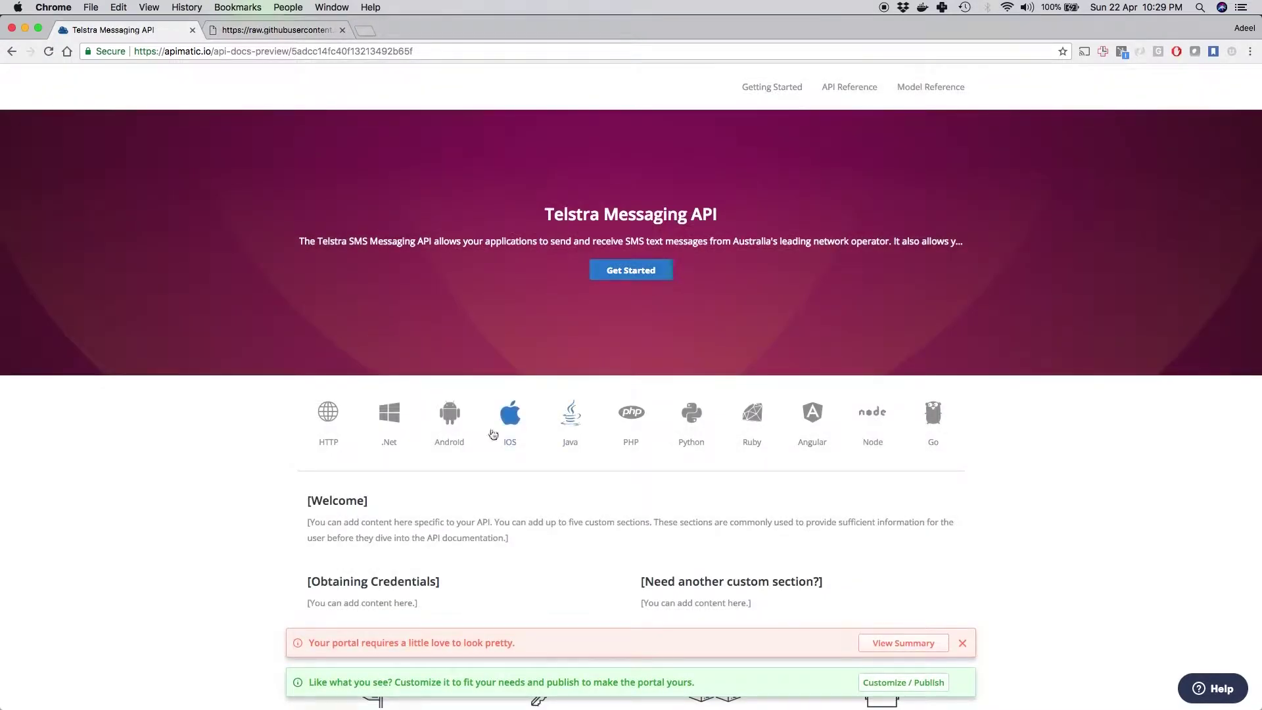
Step: Switch the portal docs to Java and download the Java SDK zip
click(577, 429)
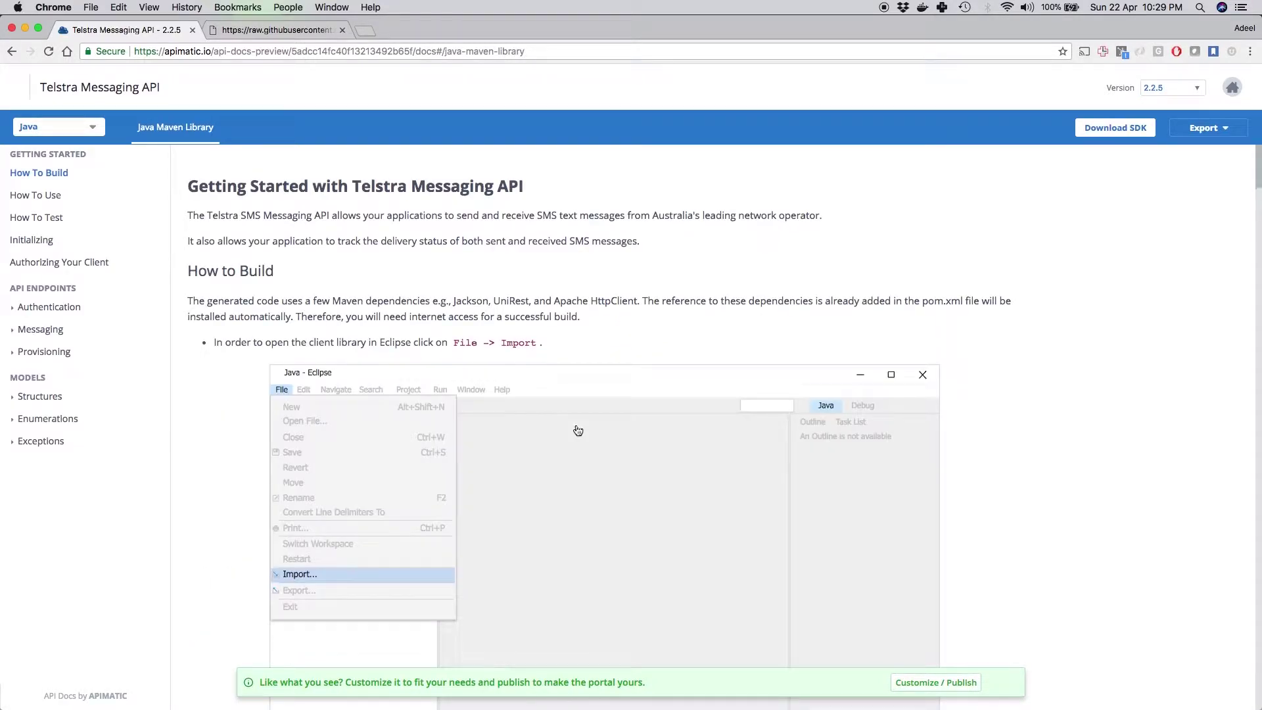
click(1129, 131)
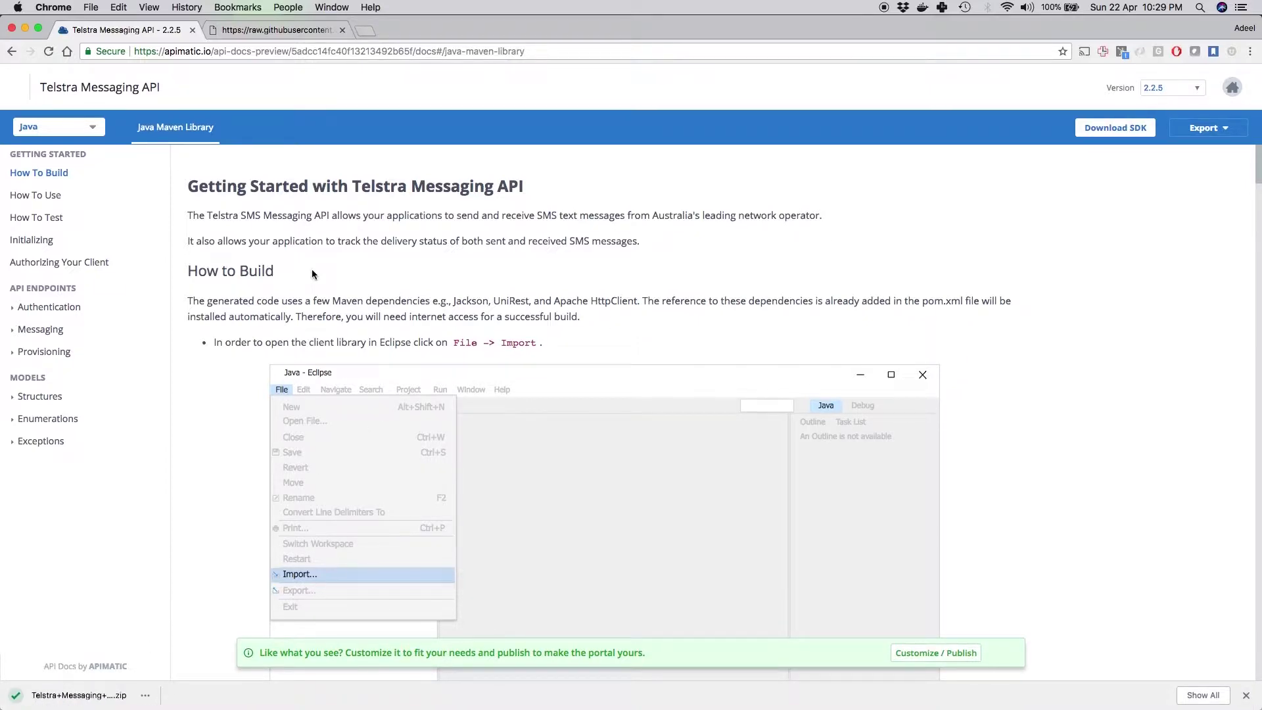
scroll(311, 271, down, 3)
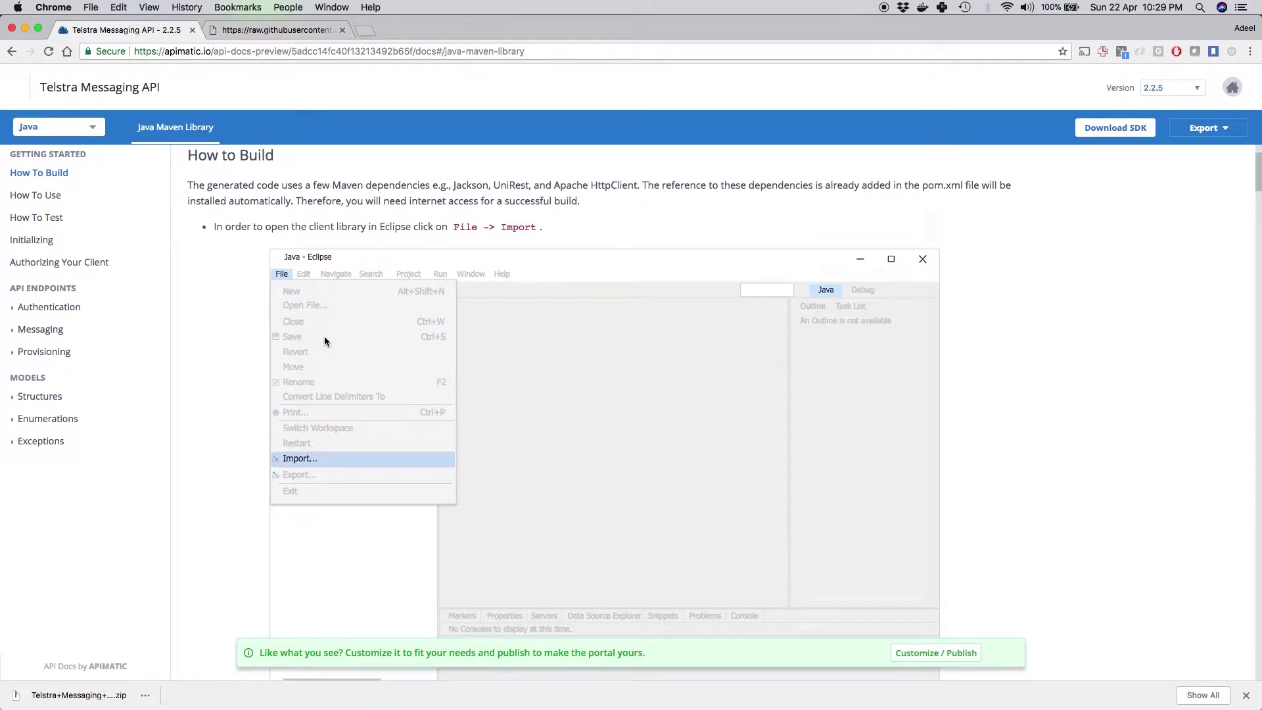
scroll(324, 337, down, 12)
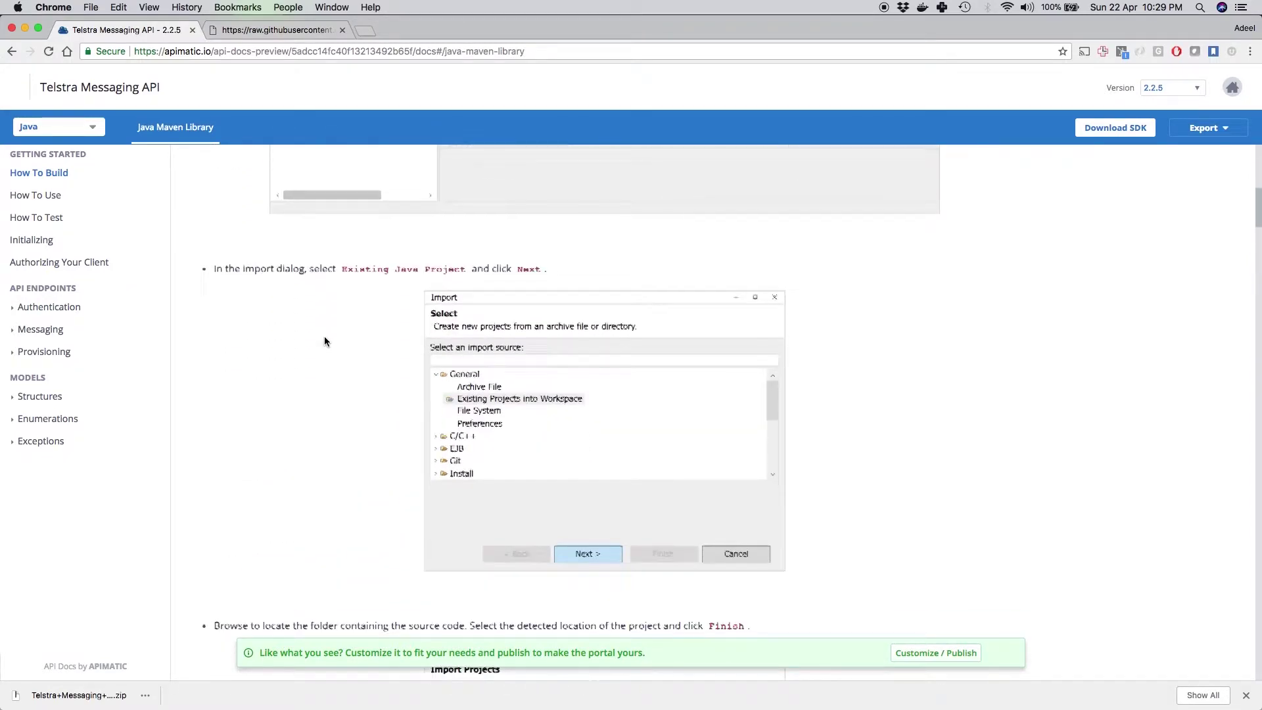
Step: Browse How To Use, How To Test and Authorizing Your Client, then open Messaging > Send Sms
click(34, 199)
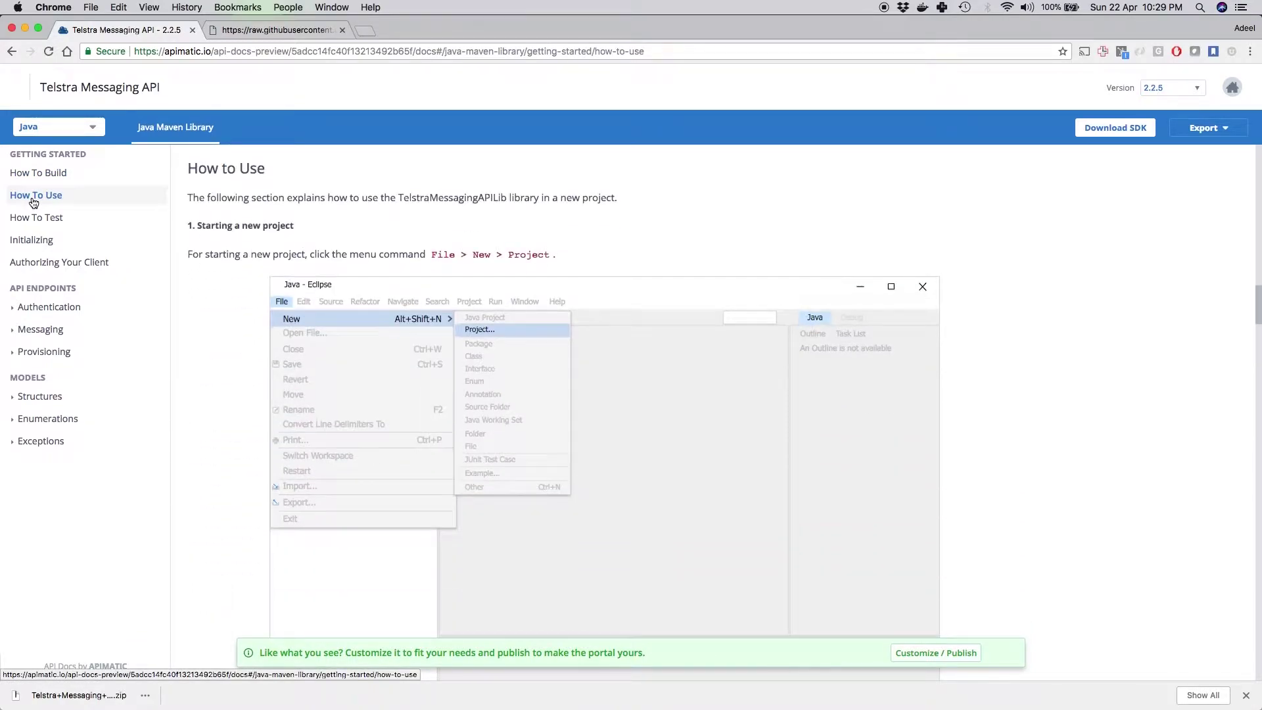
click(36, 219)
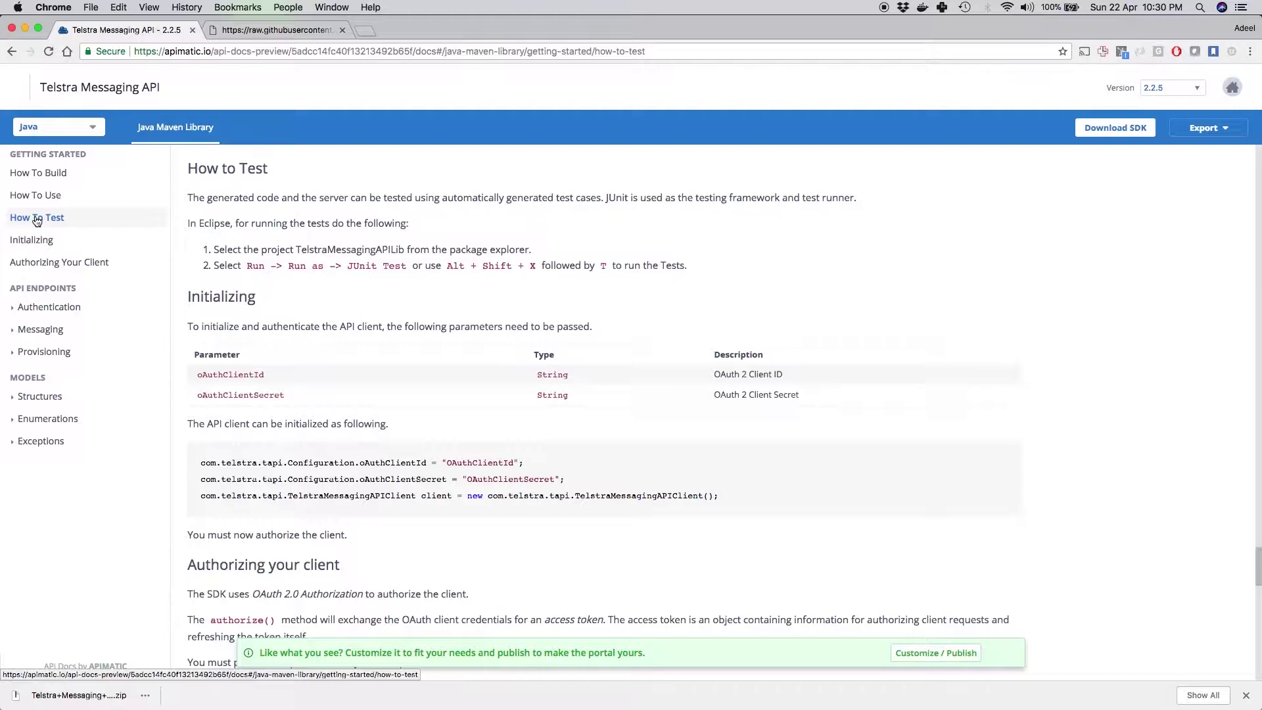
click(43, 264)
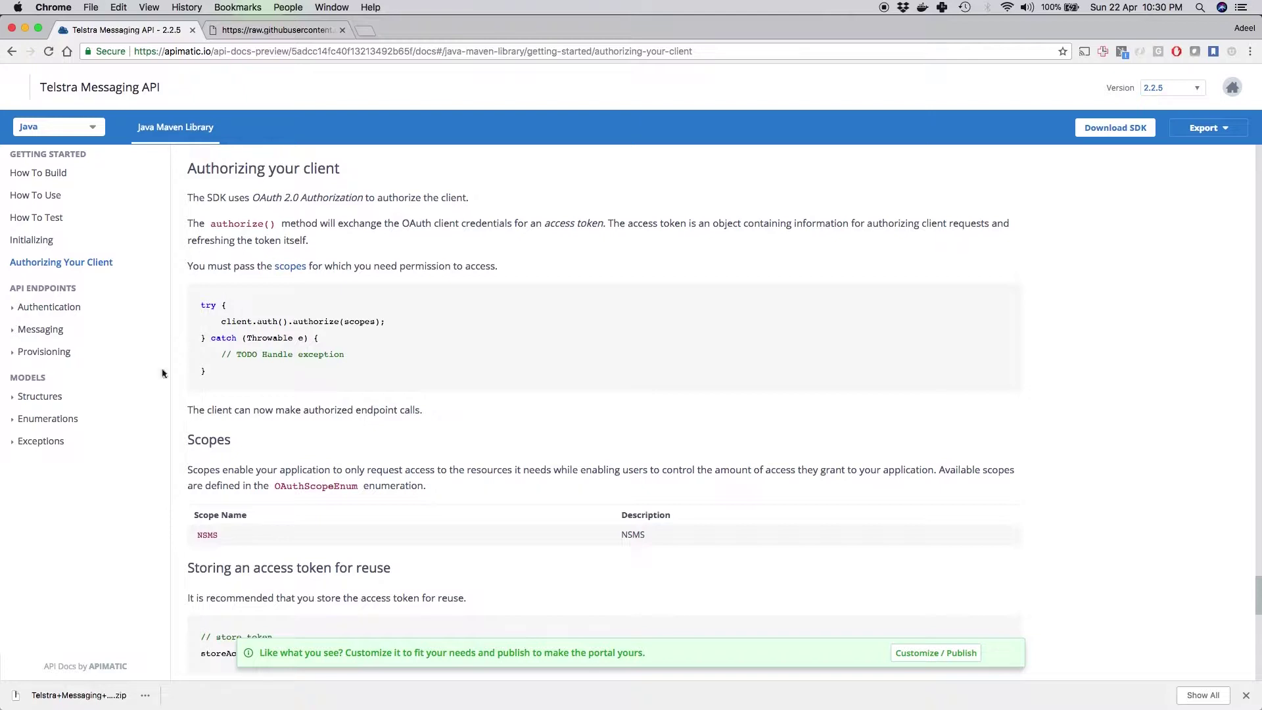
click(52, 334)
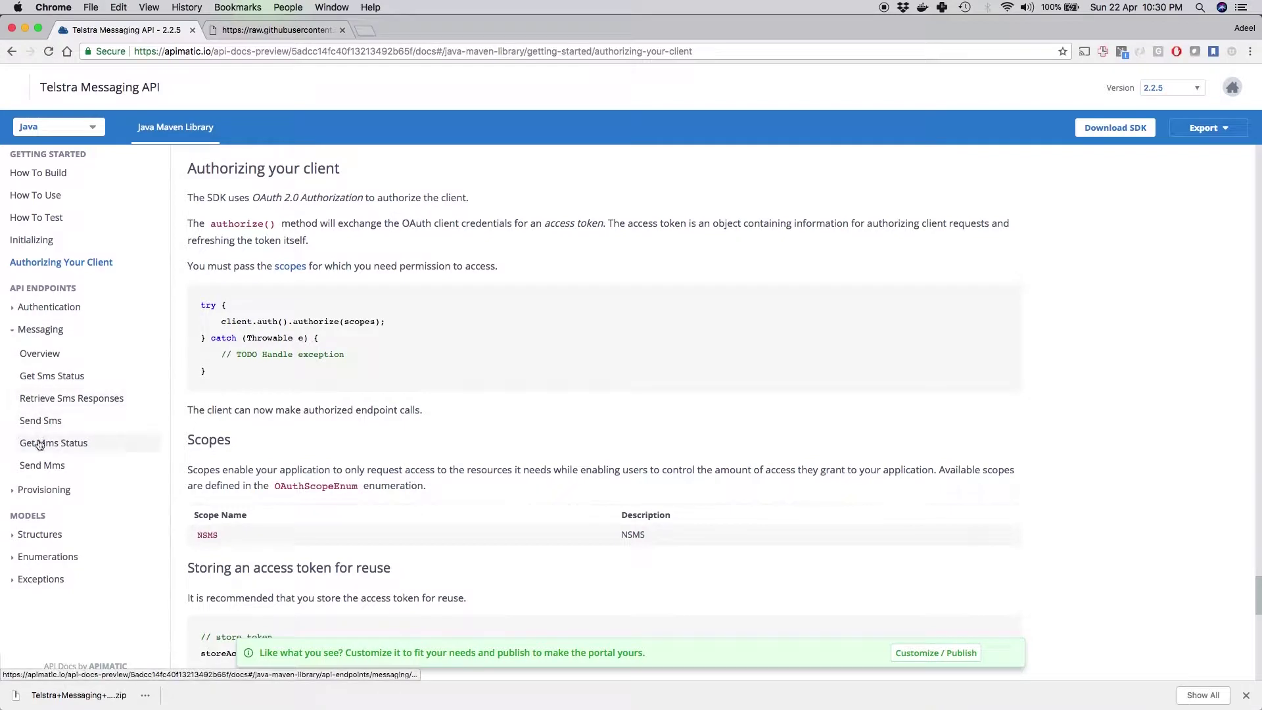
click(40, 424)
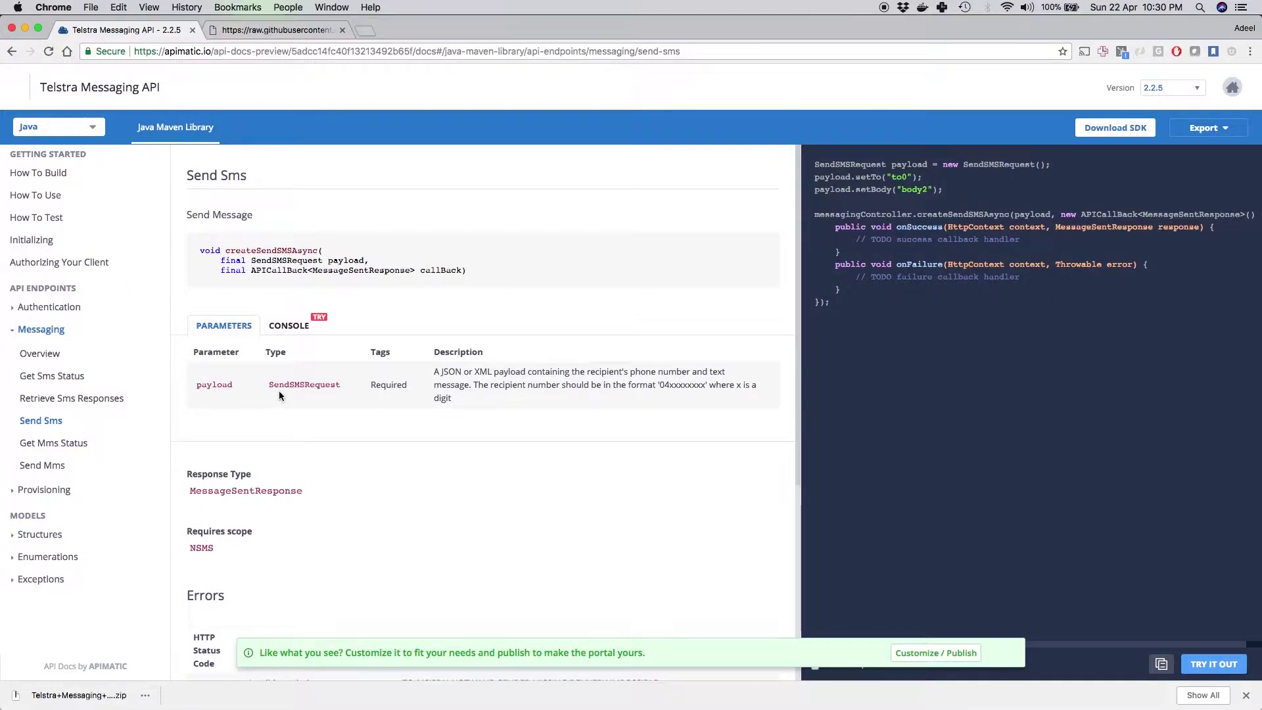
Step: In the Send Sms console, replace the placeholder 'to' value with the recipient's phone number
click(297, 328)
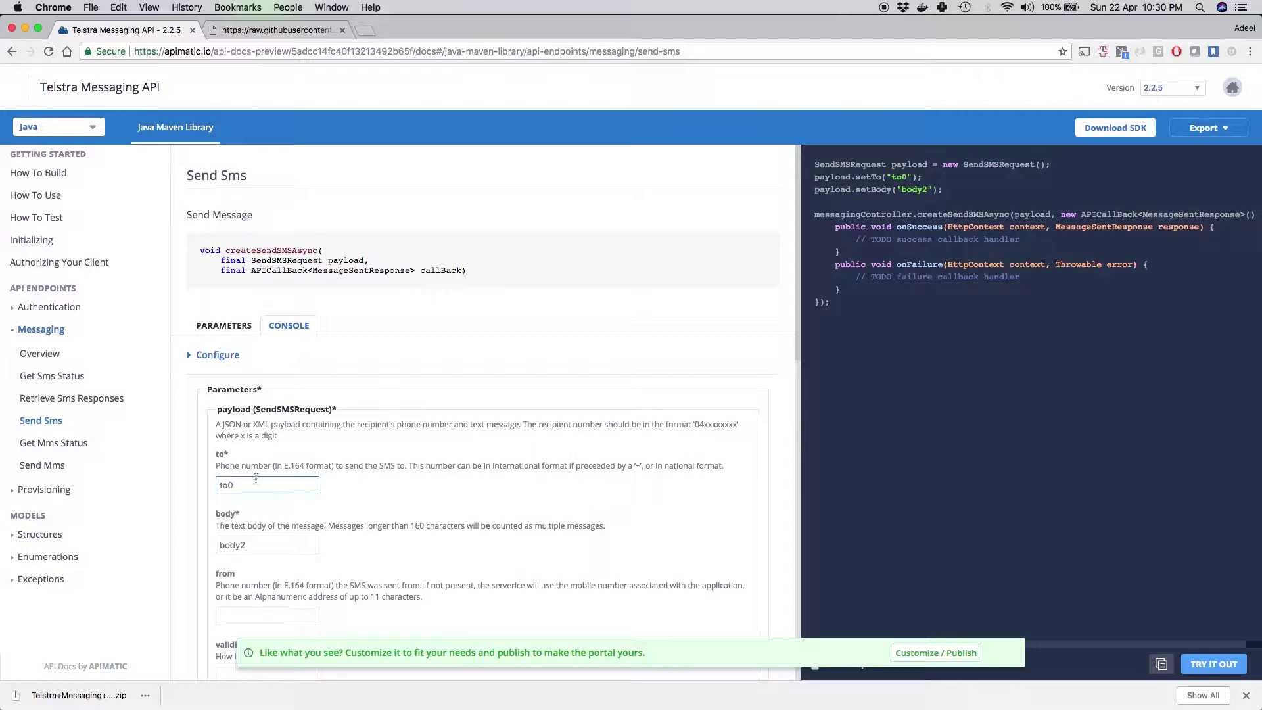
scroll(258, 470, down, 2)
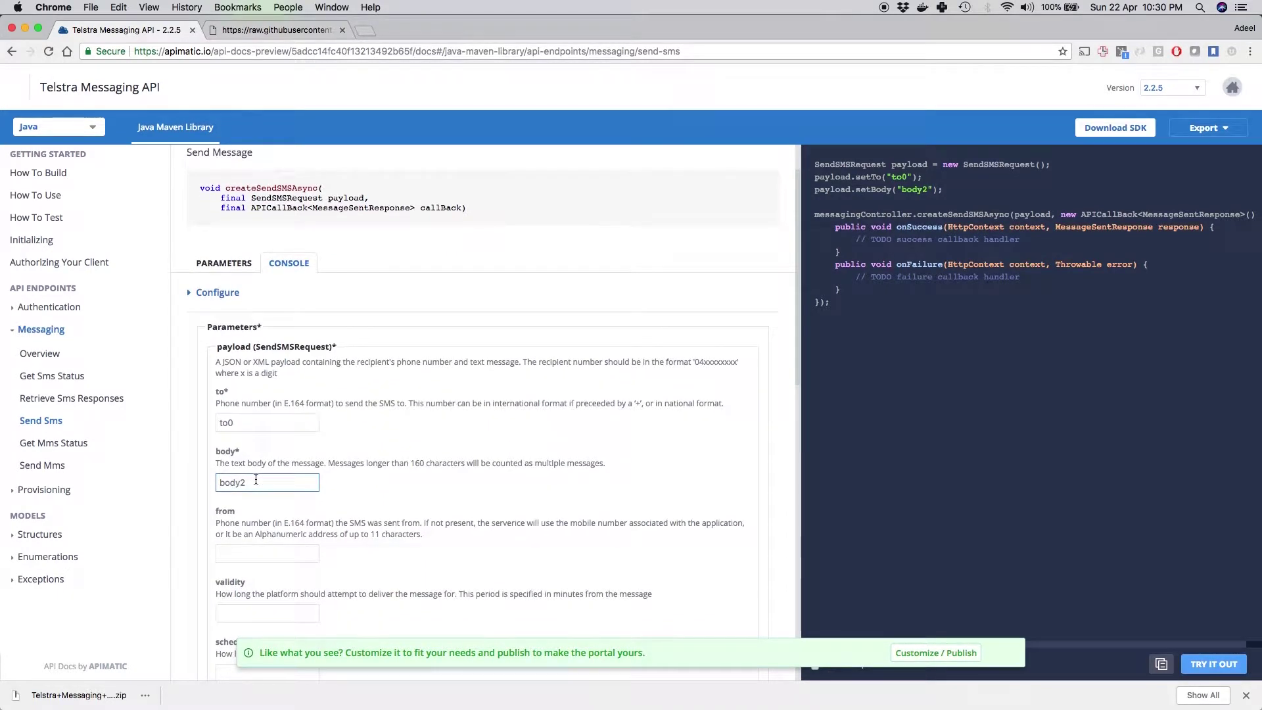
click(234, 428)
click(239, 422)
double_click(238, 423)
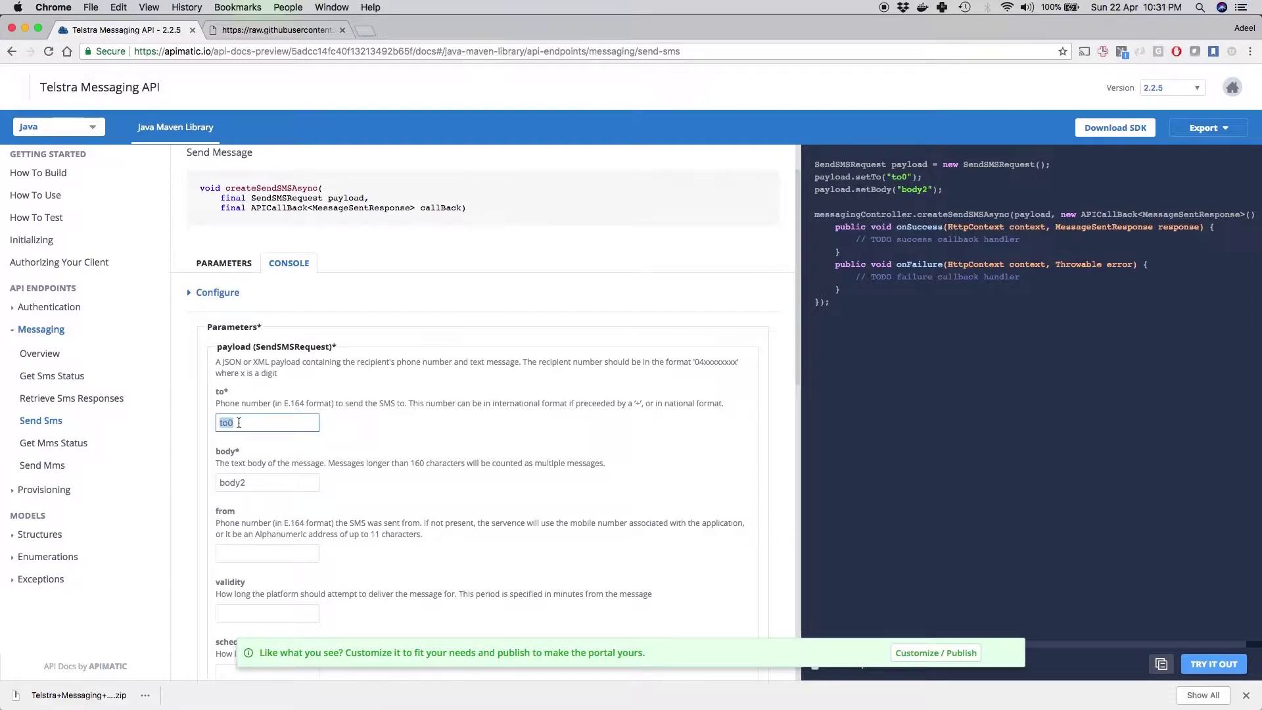
text(+92)
key(BackSpace)
key(BackSpace)
key(BackSpace)
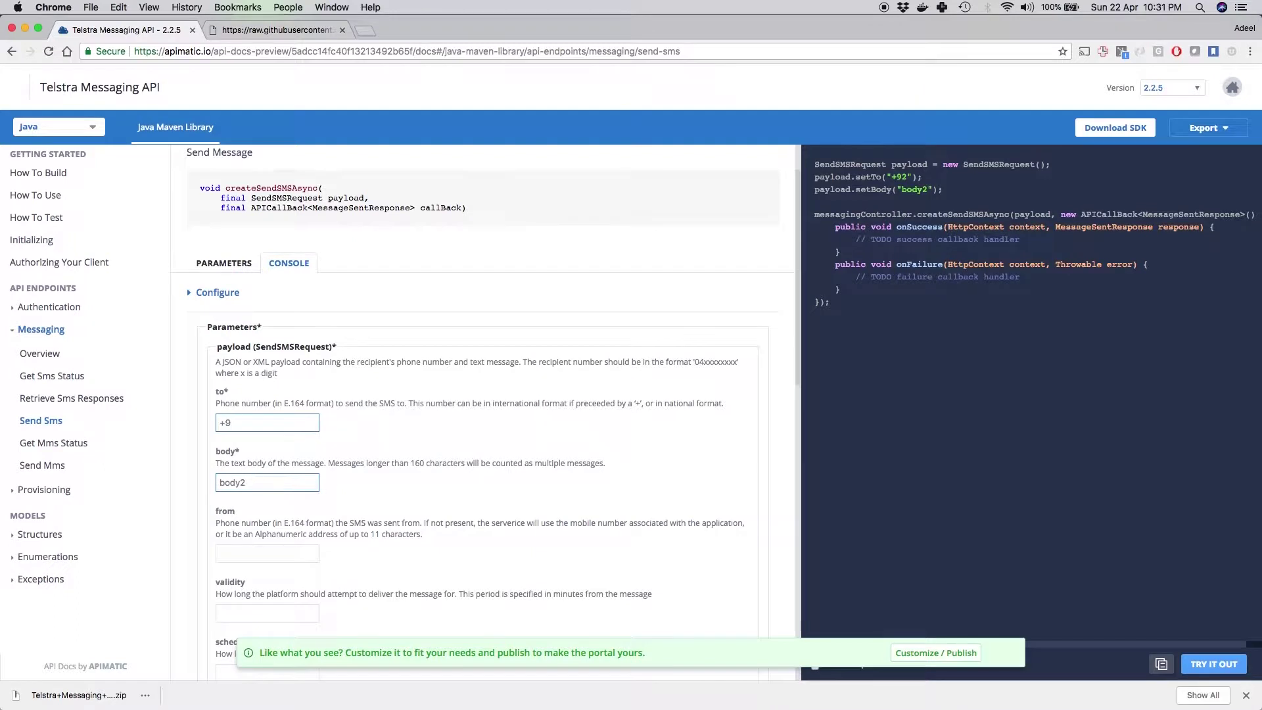
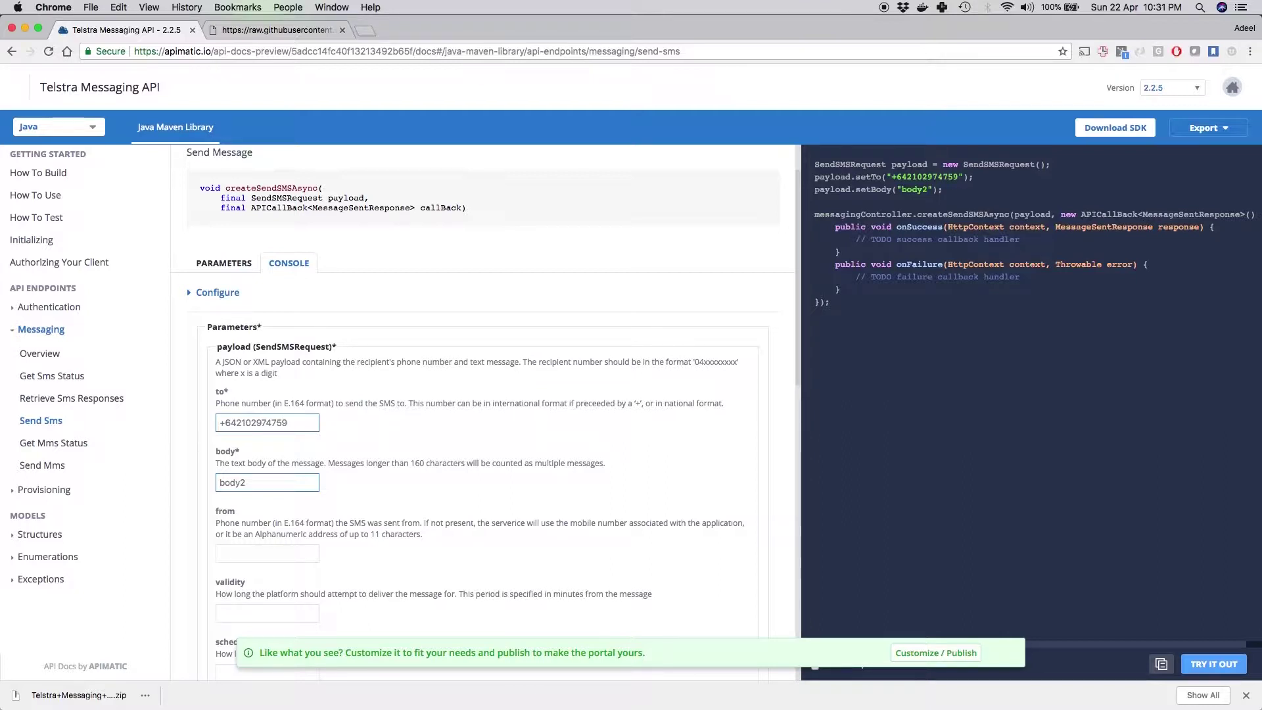
Step: Set the message body to 'Hello from APIMatic'
key(Tab)
text(Hello f)
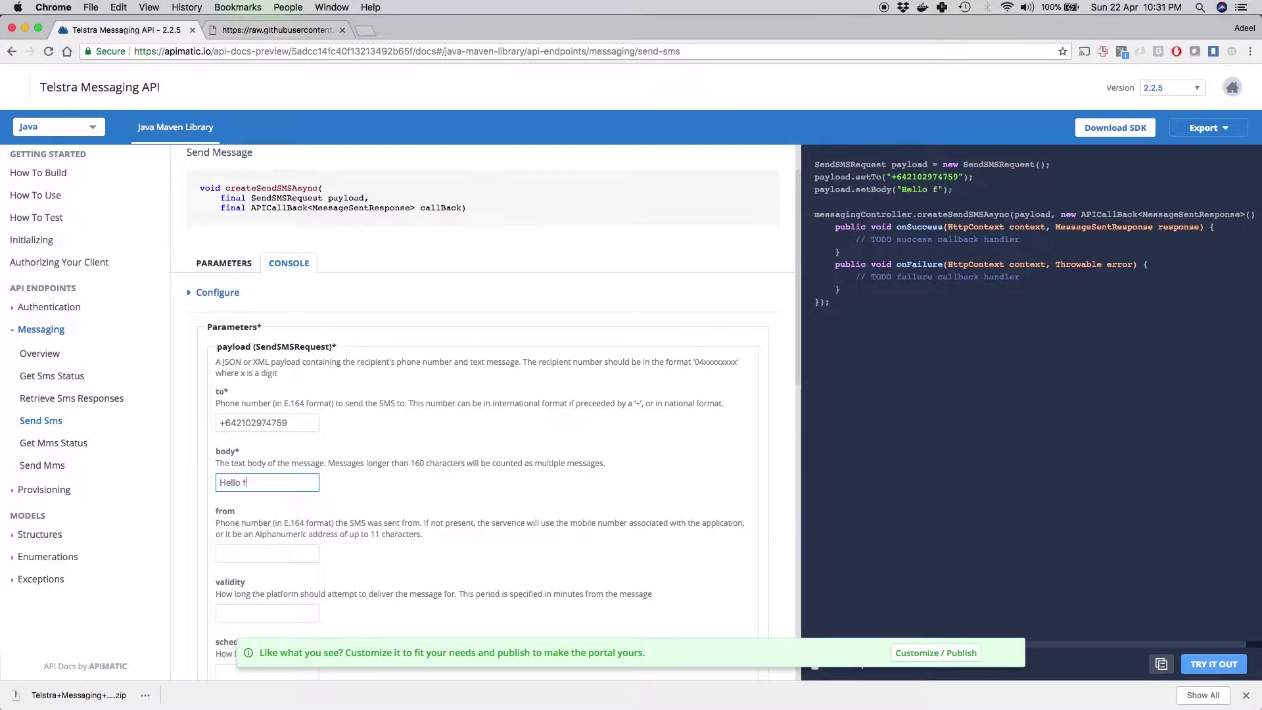
text(rom APIma)
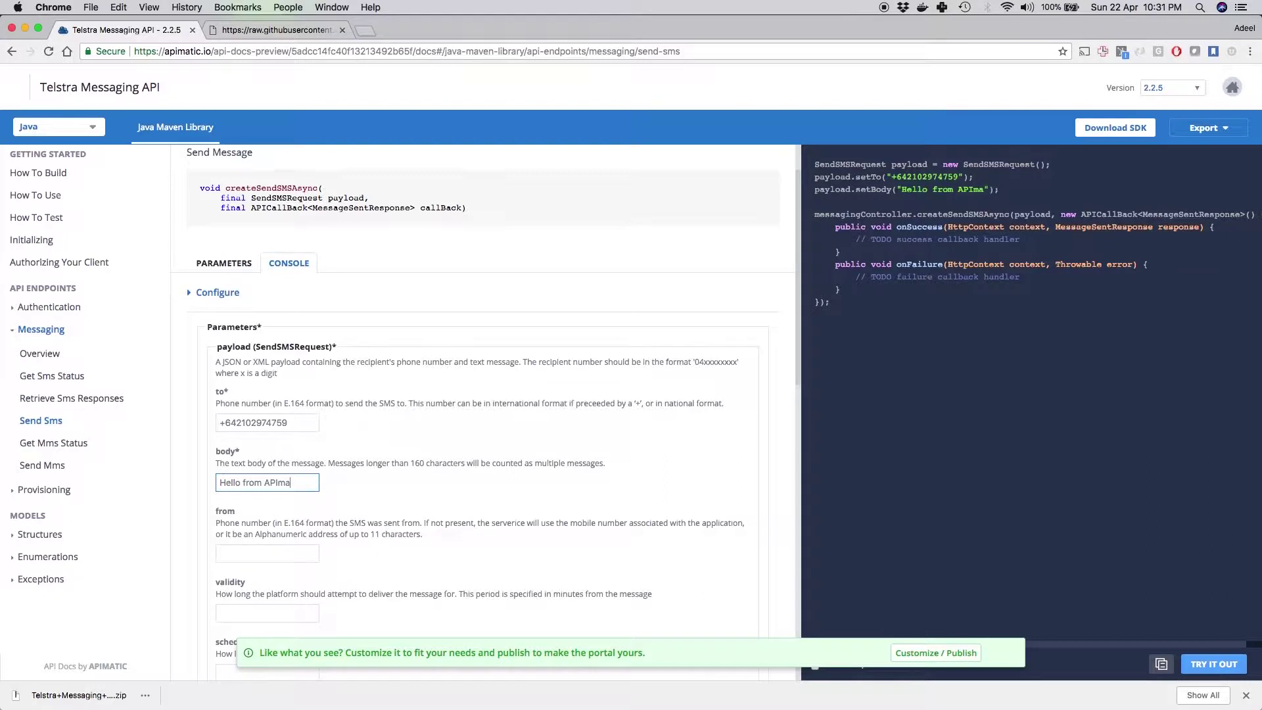
text(t)
key(BackSpace)
key(BackSpace)
key(BackSpace)
text(Matic)
Step: Try the request, then paste the OAuth client ID into the Configure settings
click(1214, 665)
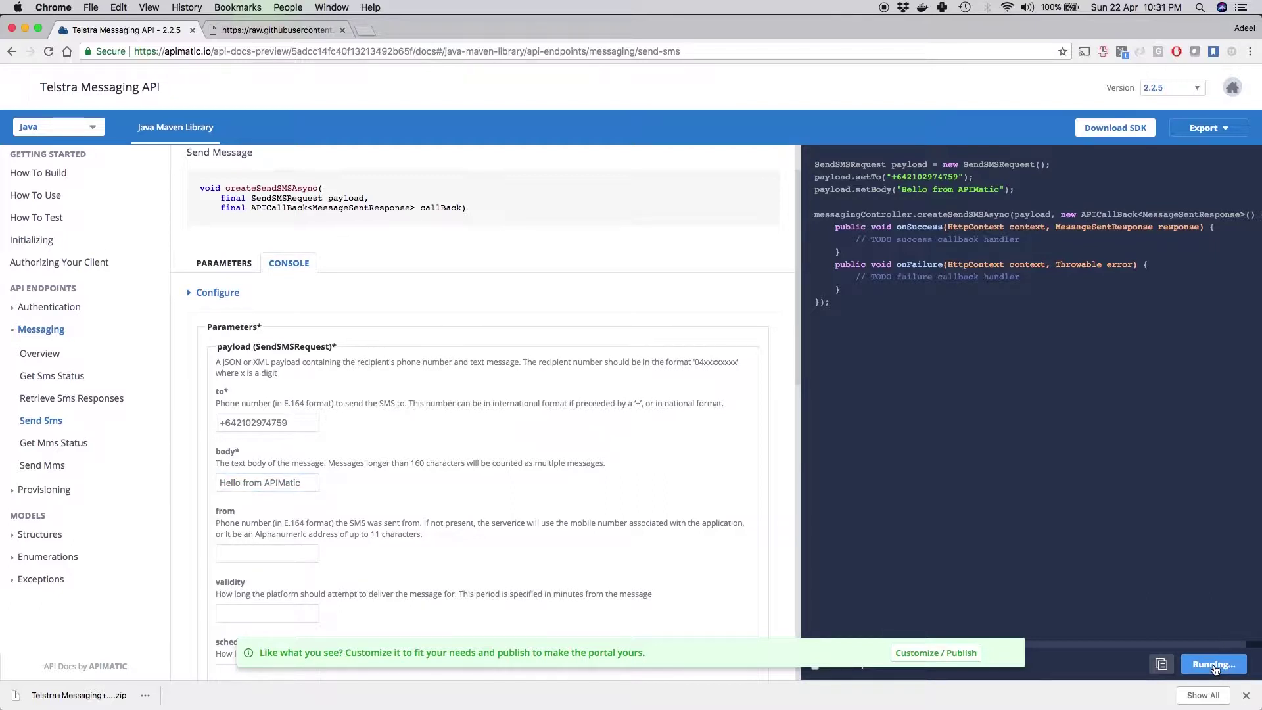
click(236, 297)
click(255, 400)
double_click(255, 399)
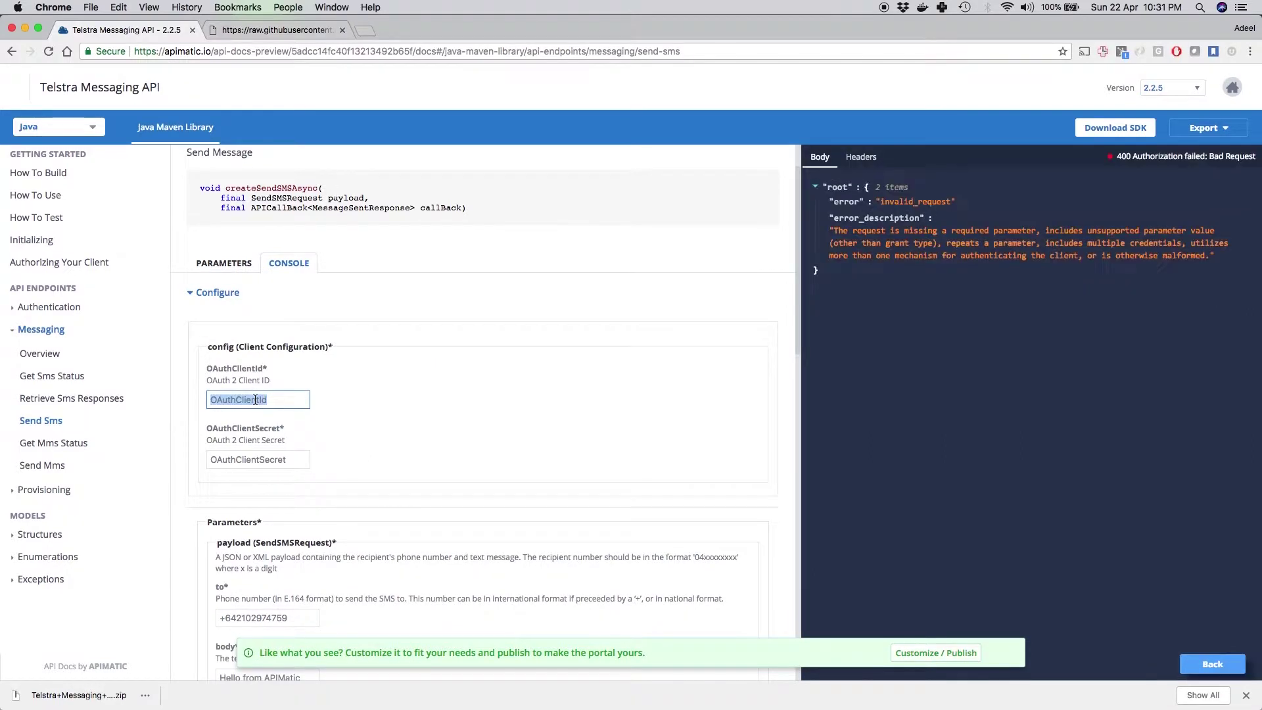
key(BackSpace)
key(ctrl+v)
Step: Fill in the OAuth client secret and rerun Send Sms, getting 201 Created
key(Tab)
key(ctrl+v)
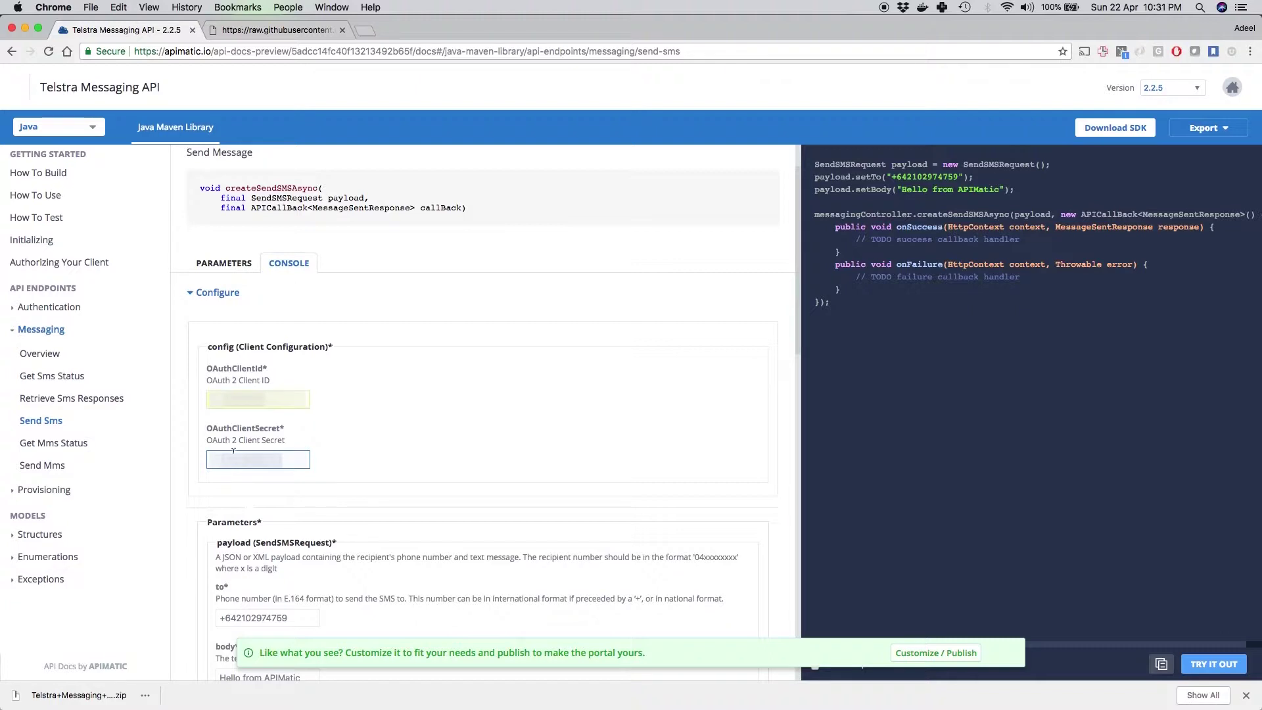
key(BackSpace)
key(Down)
key(Down)
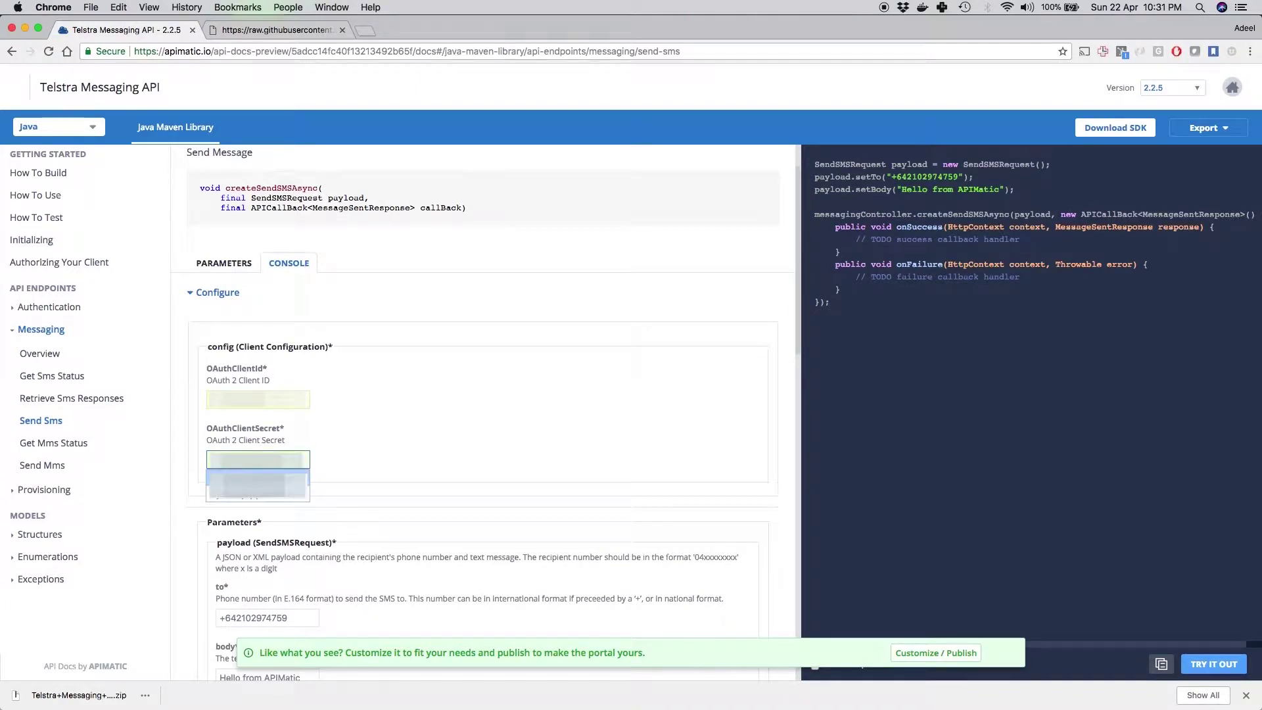
key(Tab)
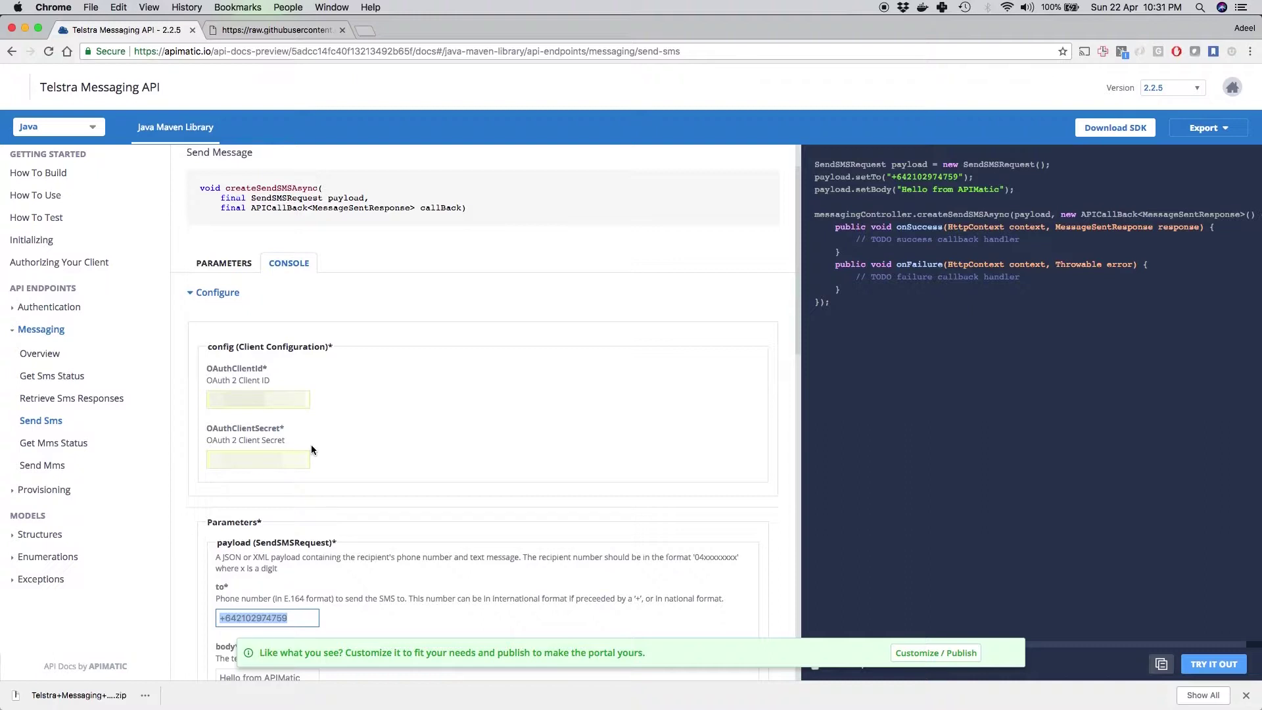
click(1204, 665)
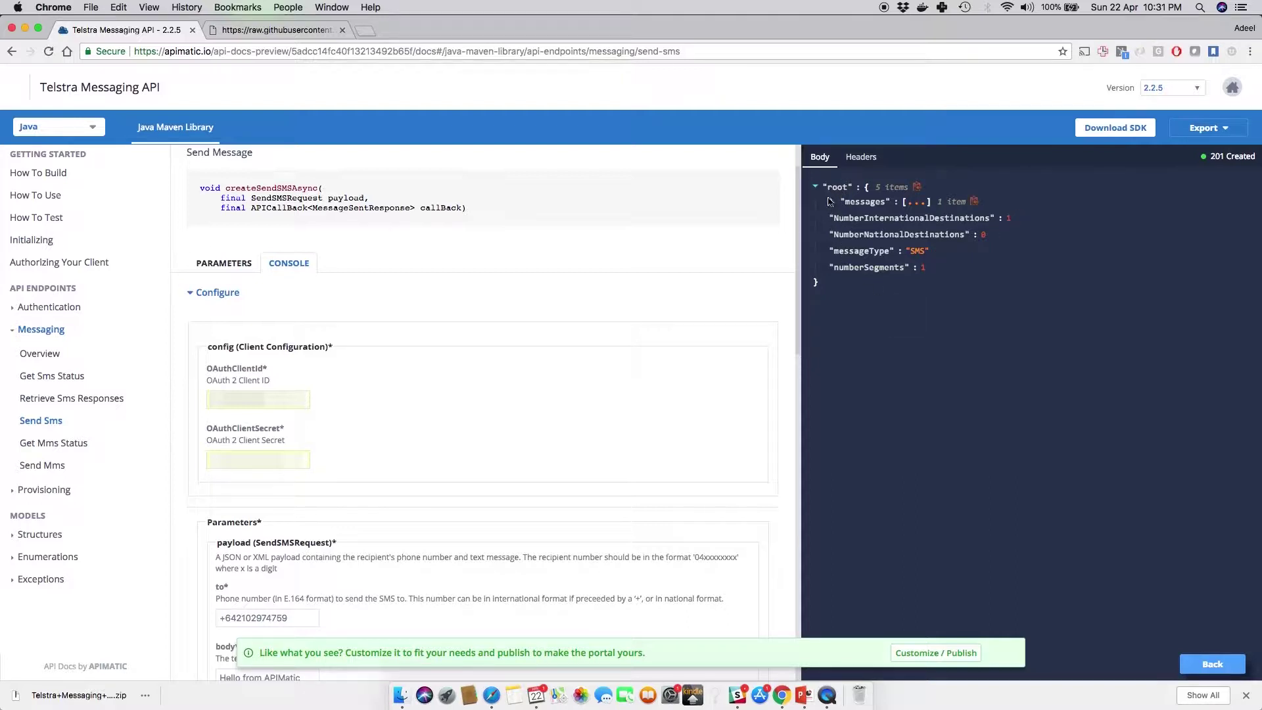
Step: Expand the response's messages array, check the Headers tab, then open the Send Mms endpoint
click(833, 203)
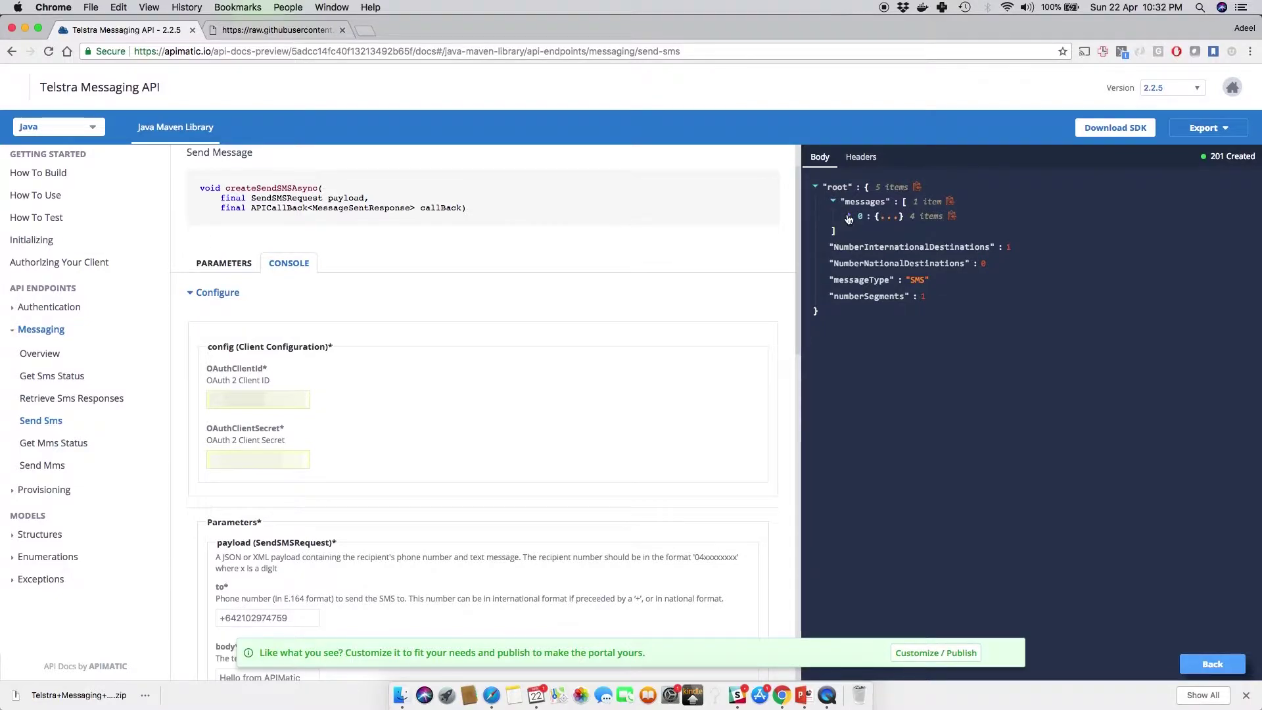
click(850, 218)
click(860, 157)
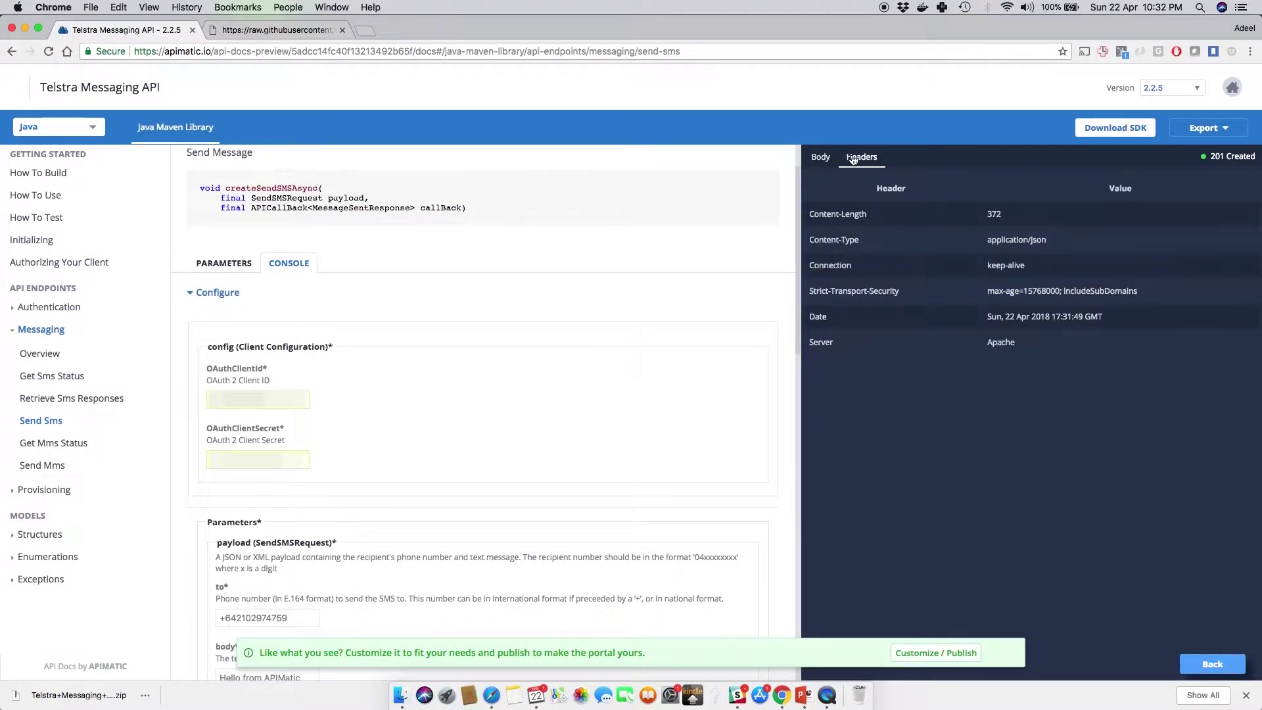
scroll(274, 429, down, 5)
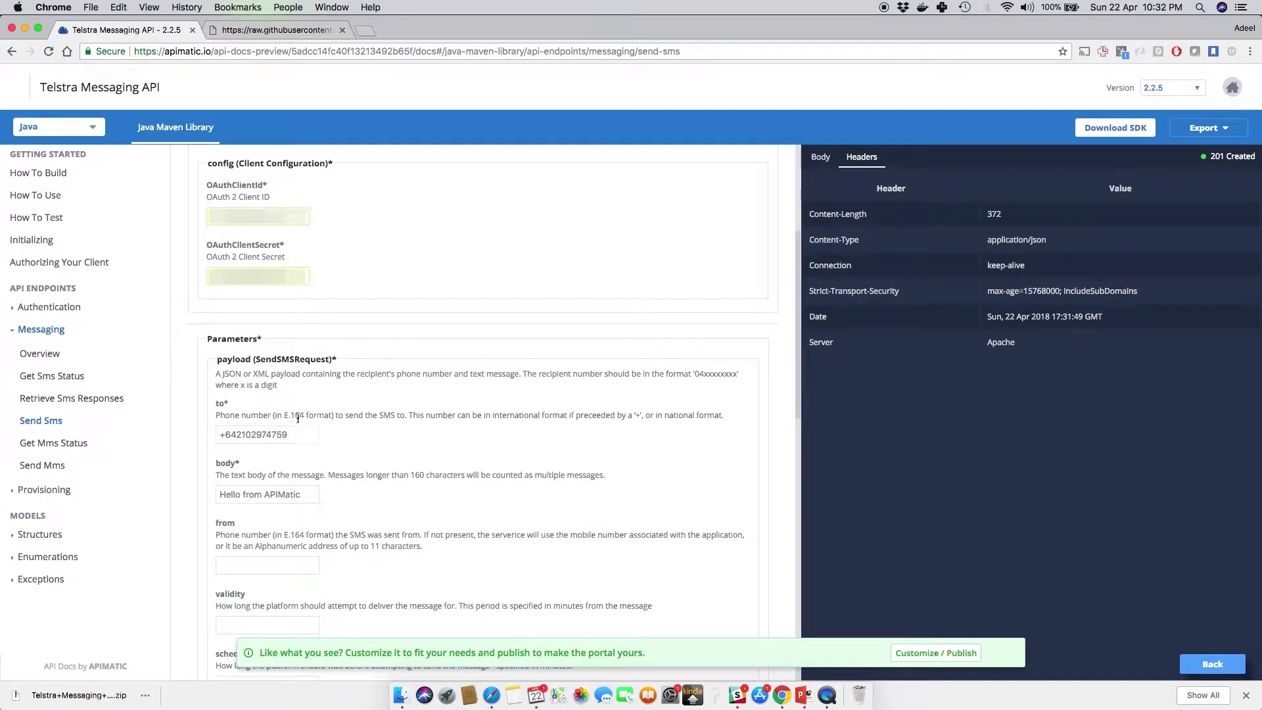
scroll(348, 424, down, 3)
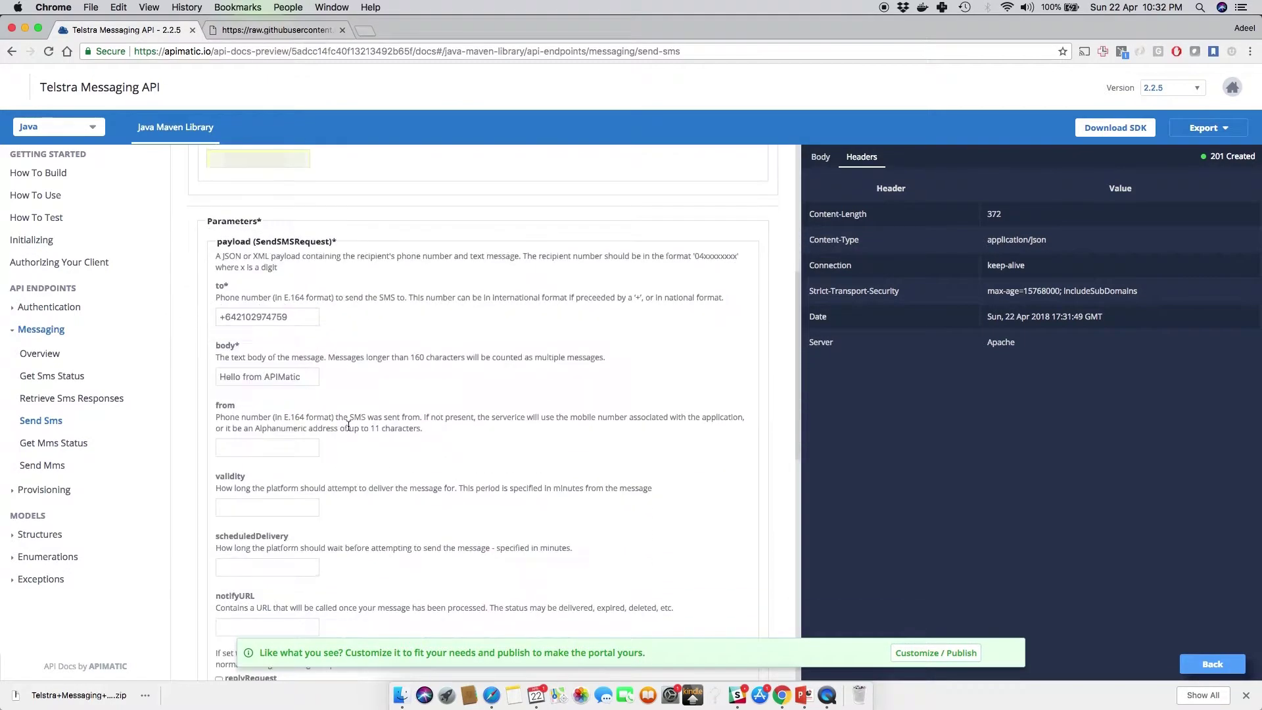
click(54, 470)
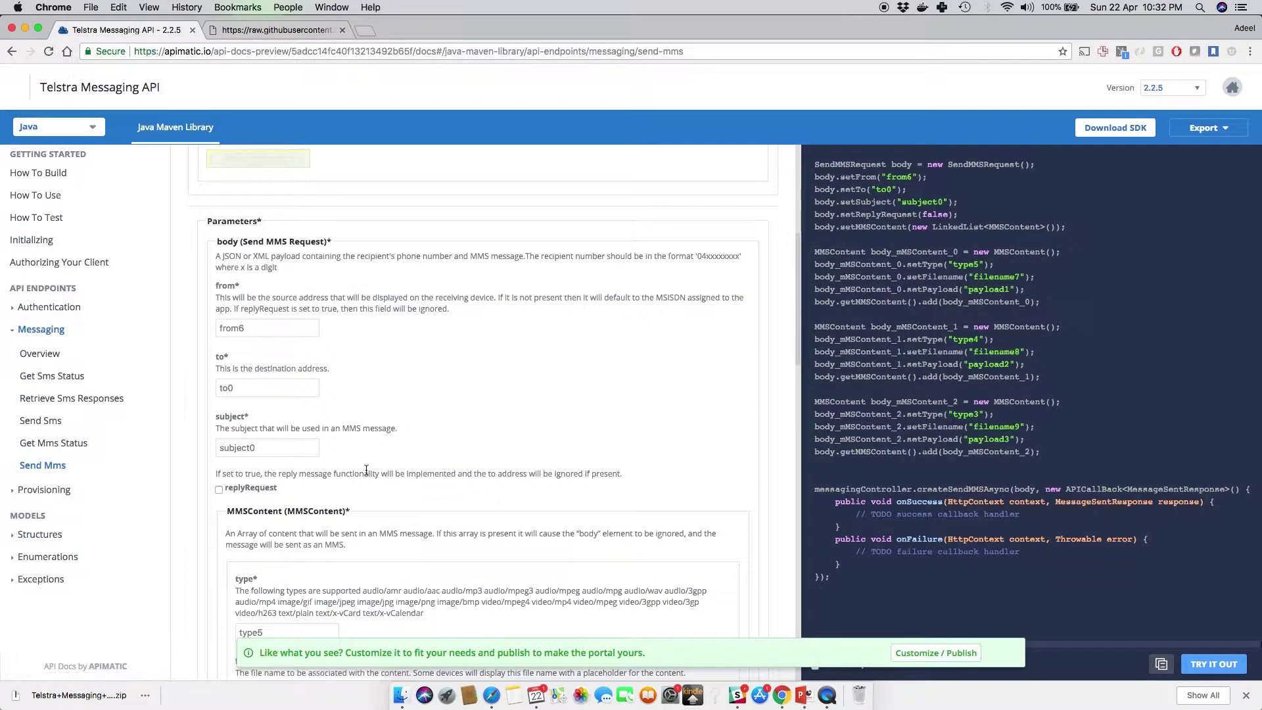
Step: Set replyRequest to true on the Send Mms request
scroll(365, 468, down, 2)
click(218, 446)
click(219, 446)
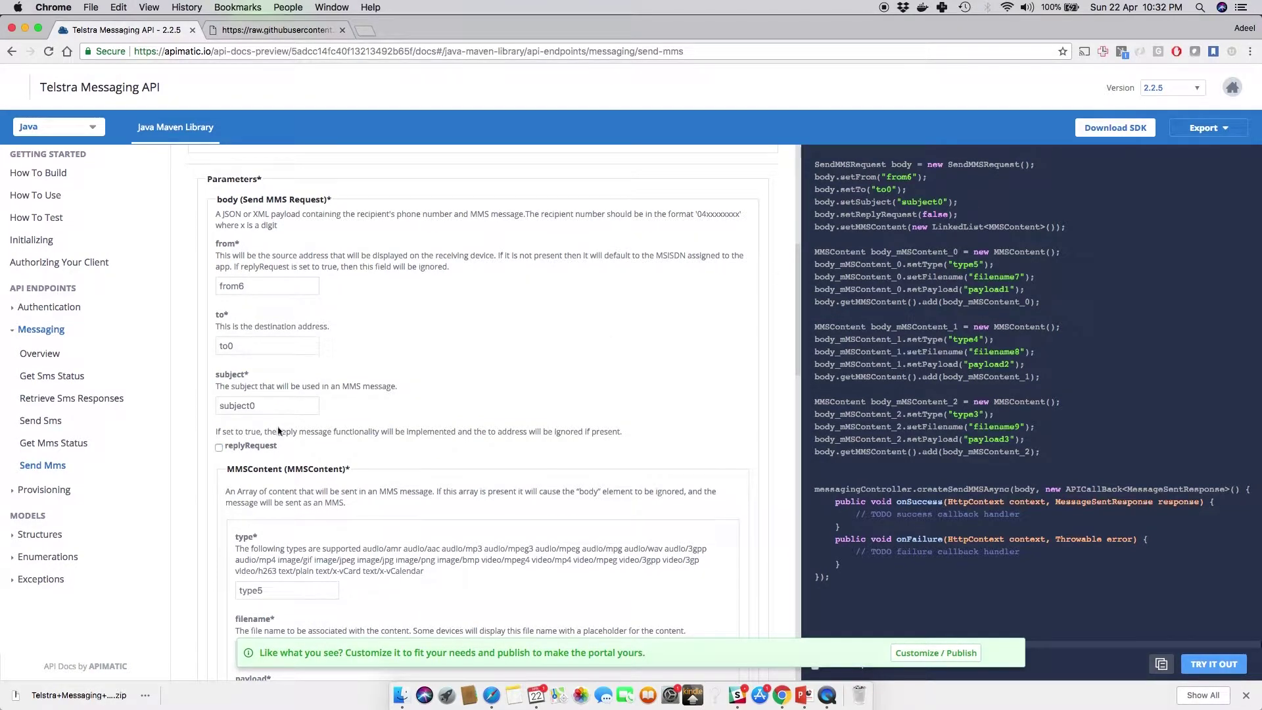
click(219, 446)
scroll(275, 468, down, 10)
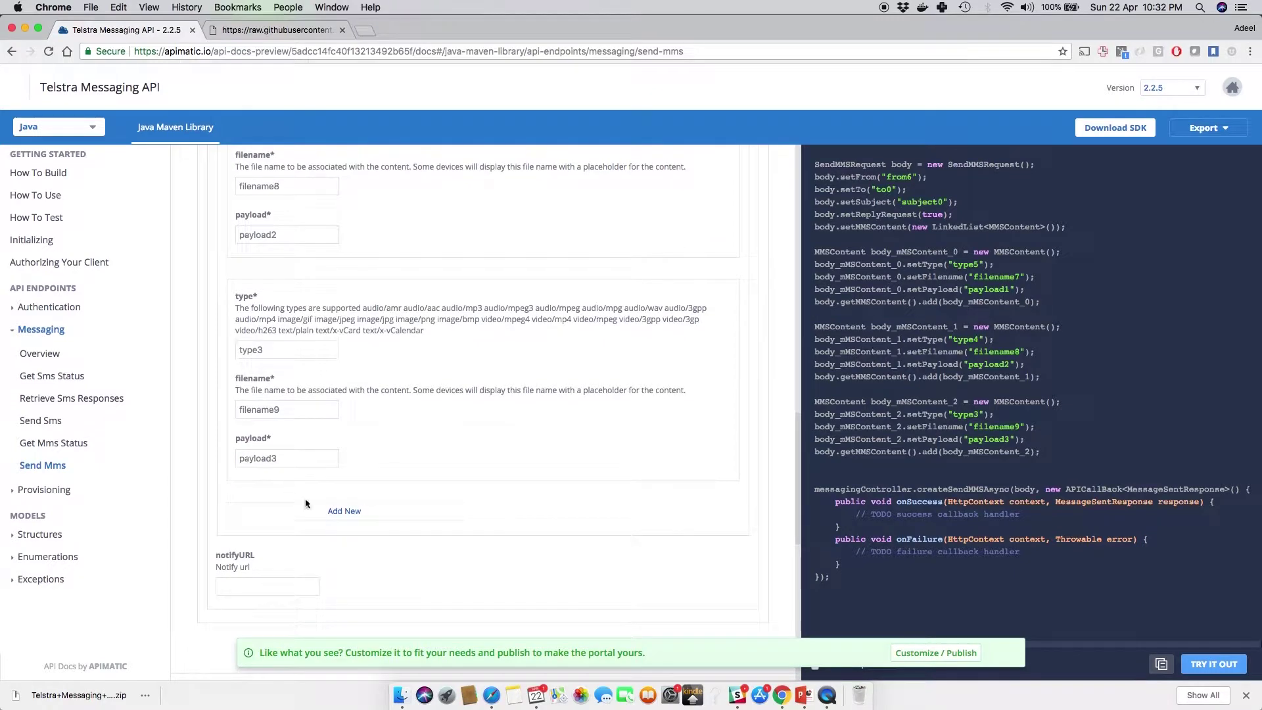
Step: Add two new empty MMSContent items and show the full Java code sample
click(325, 515)
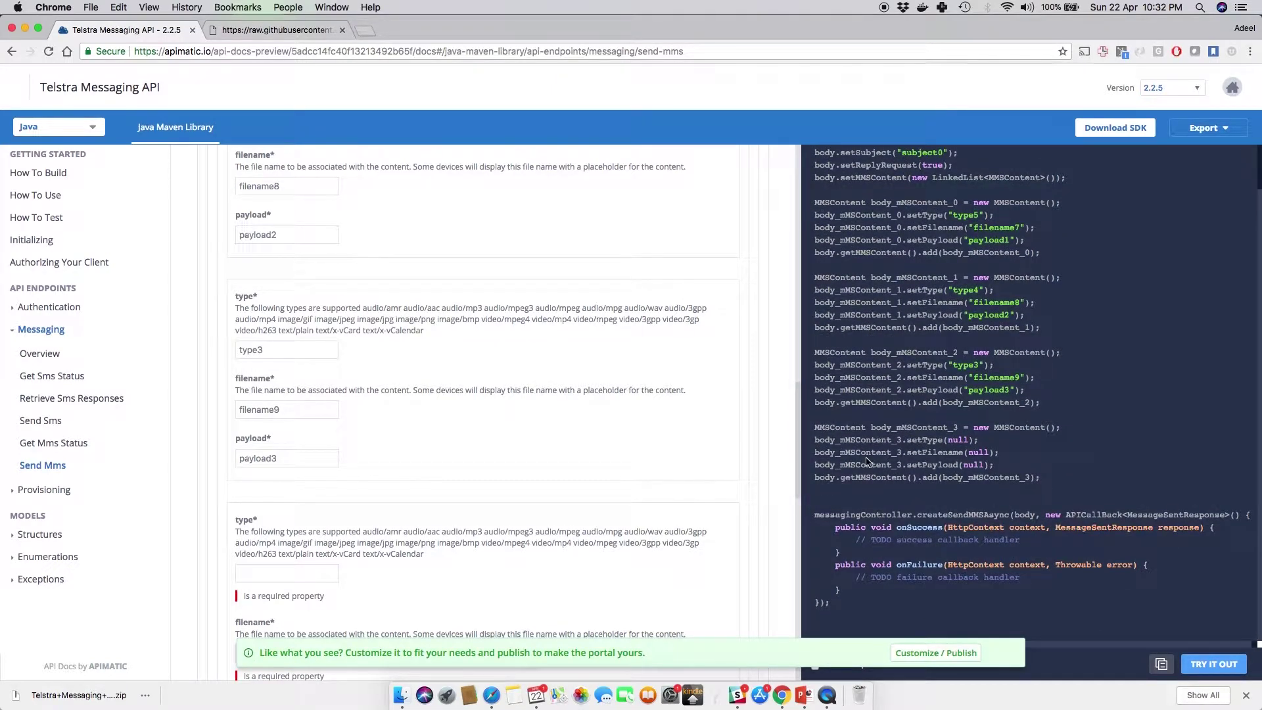
scroll(347, 494, down, 3)
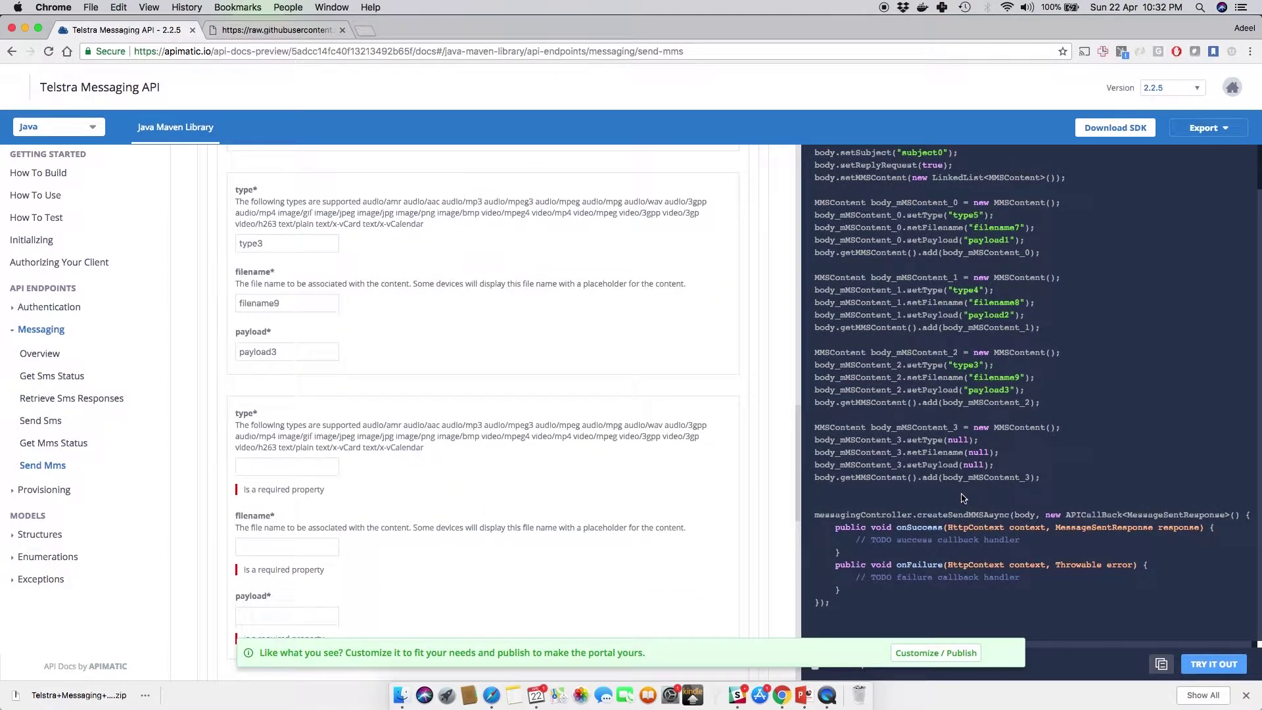
click(284, 467)
scroll(422, 491, down, 5)
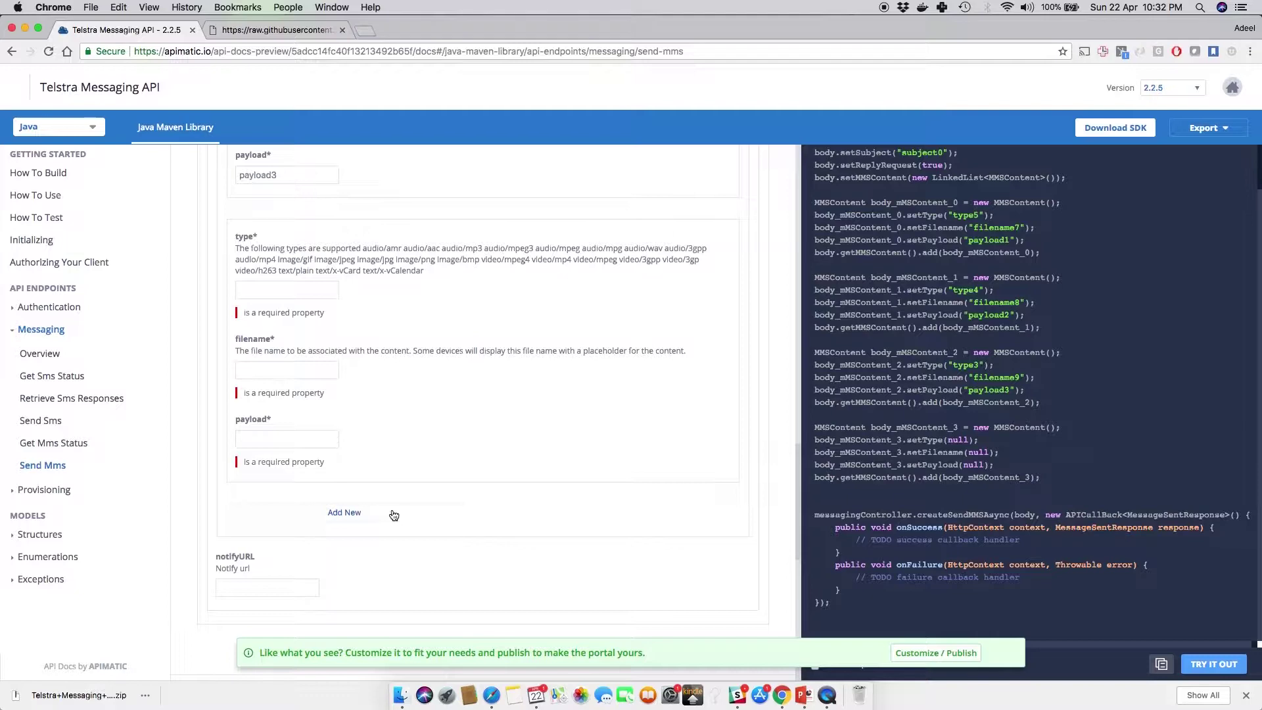
click(393, 514)
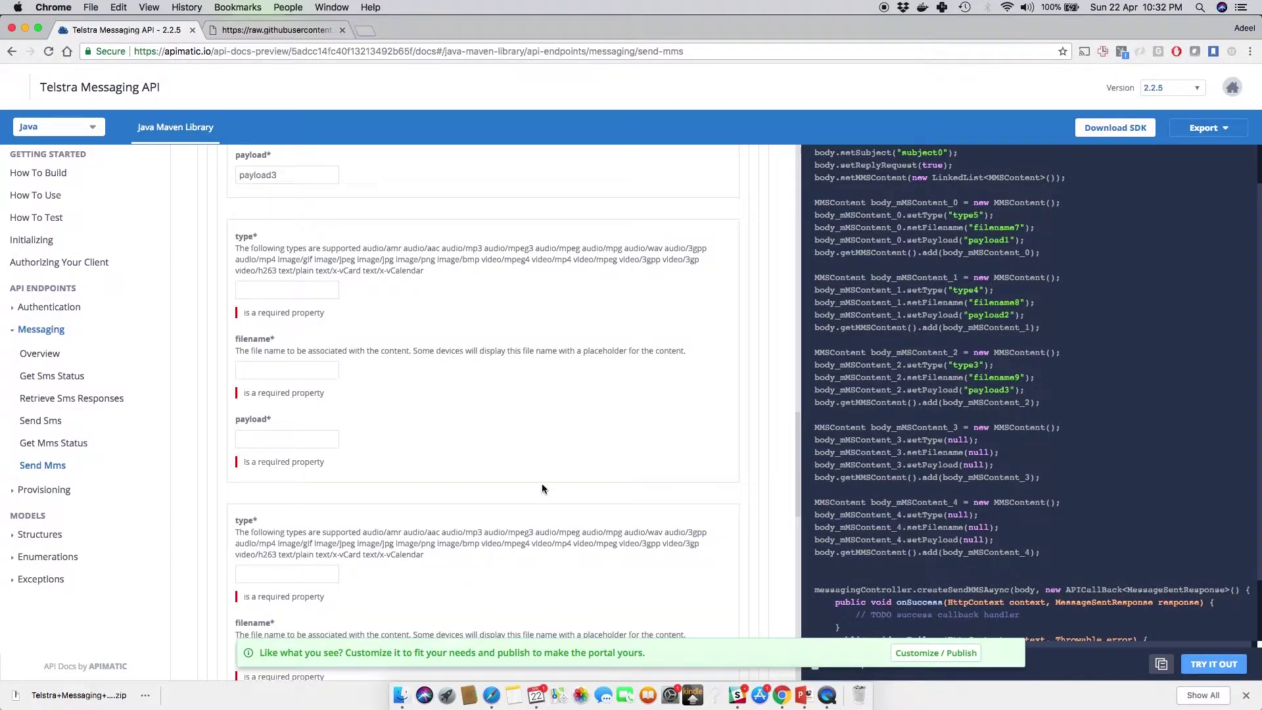
scroll(541, 488, down, 4)
scroll(544, 494, down, 5)
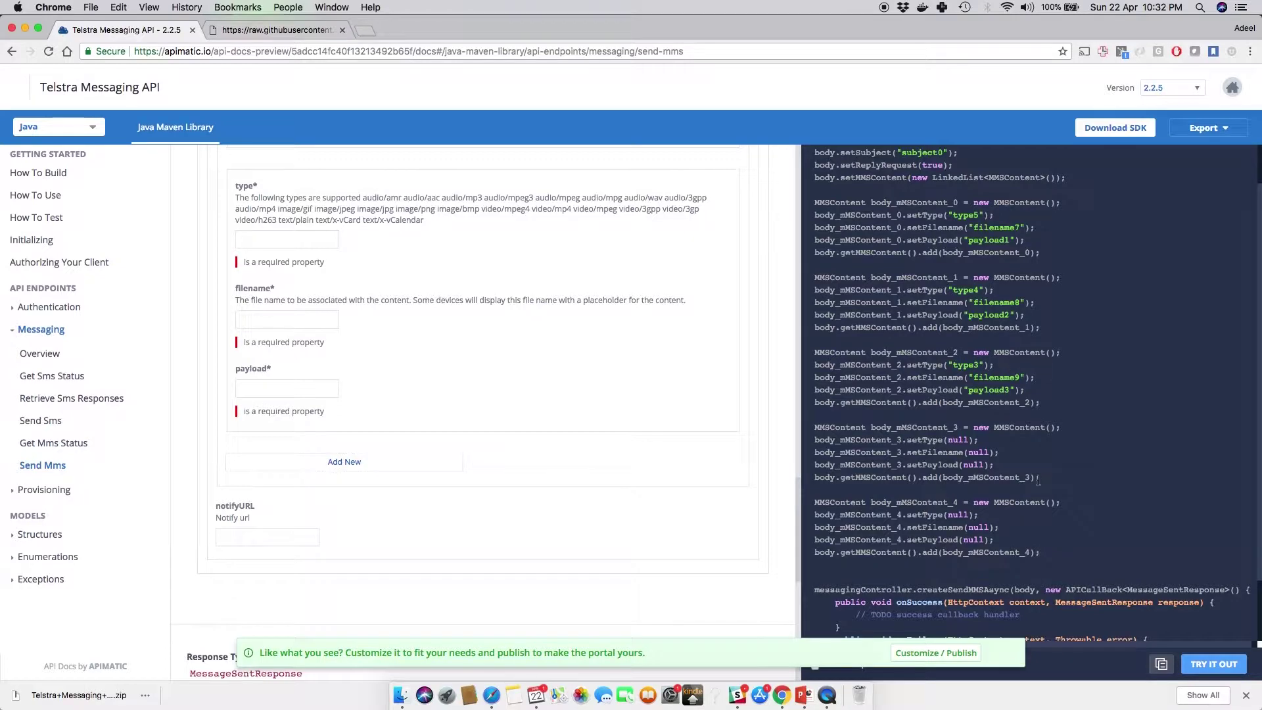
scroll(1045, 494, down, 3)
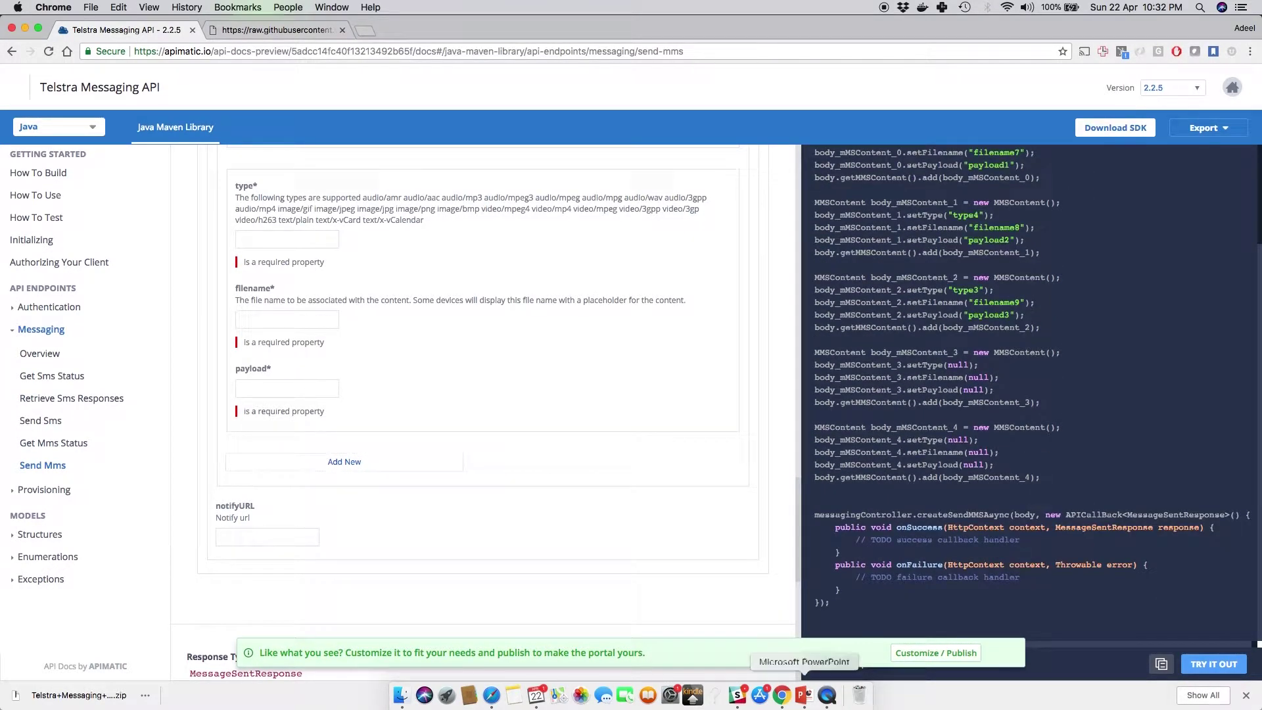
click(816, 670)
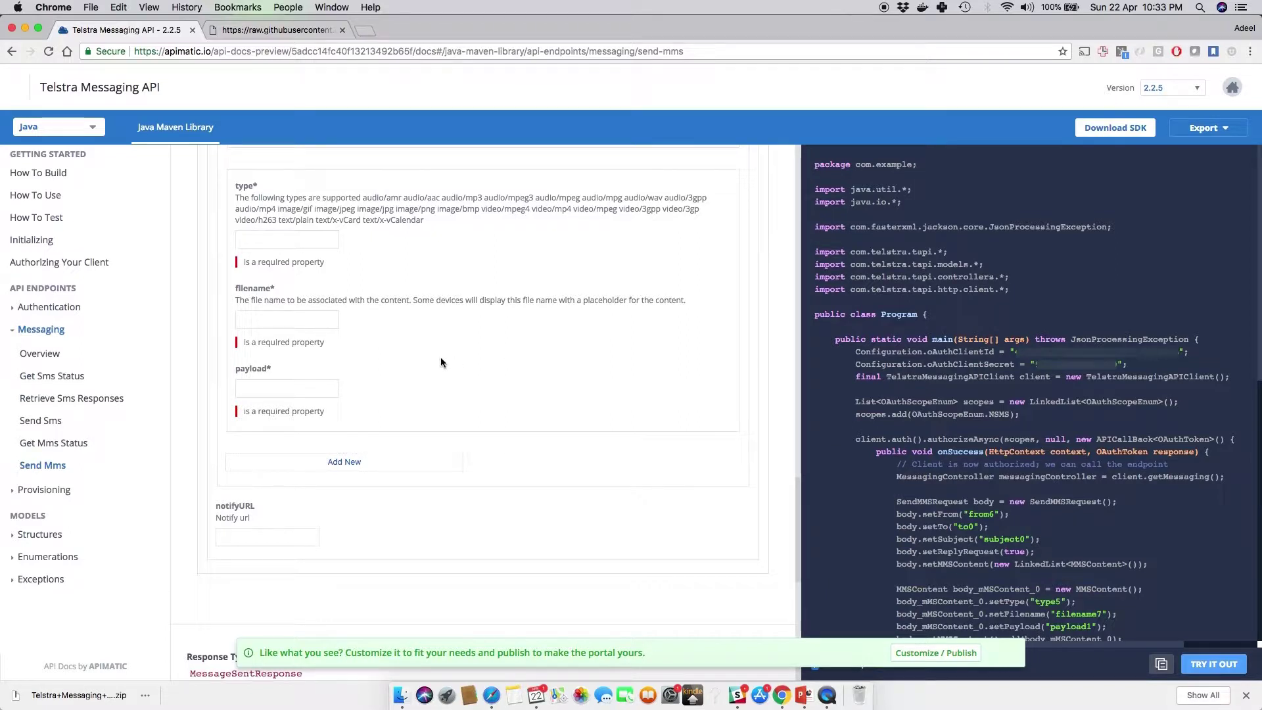
Step: Open Structures > Send Sms Request to view its fields table and JSON sample
click(40, 535)
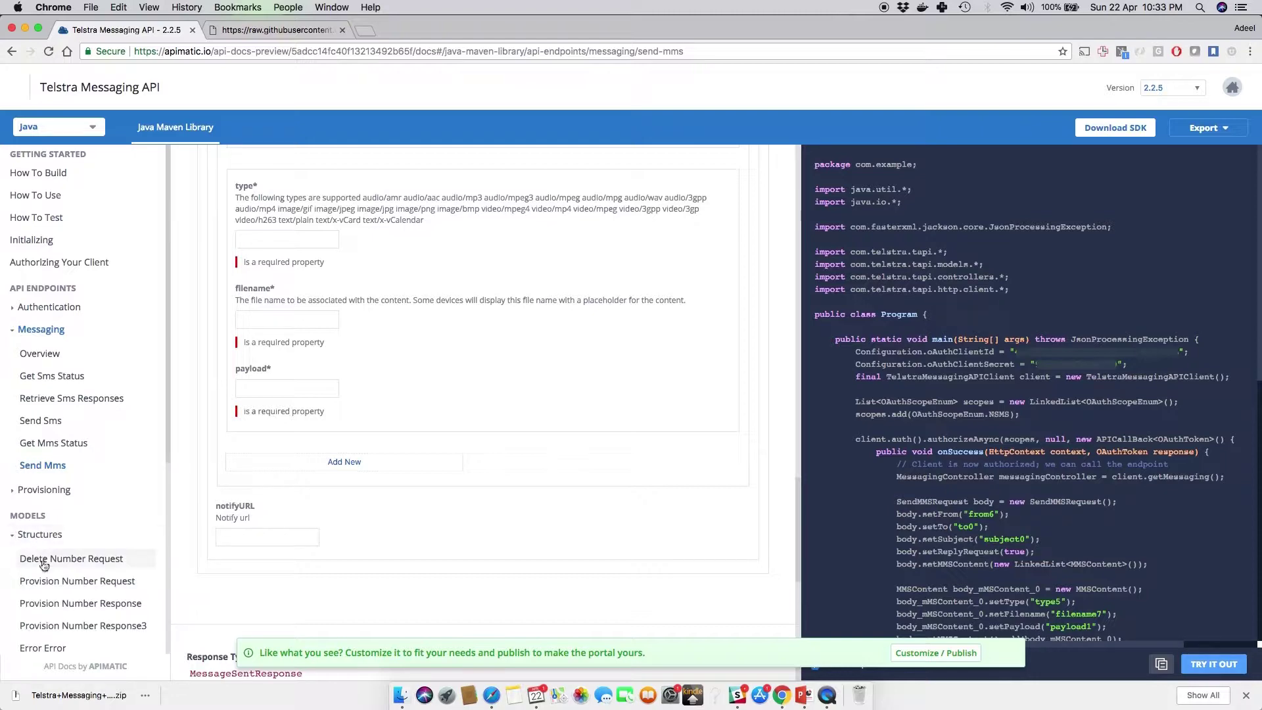
scroll(48, 565, down, 5)
scroll(47, 571, down, 2)
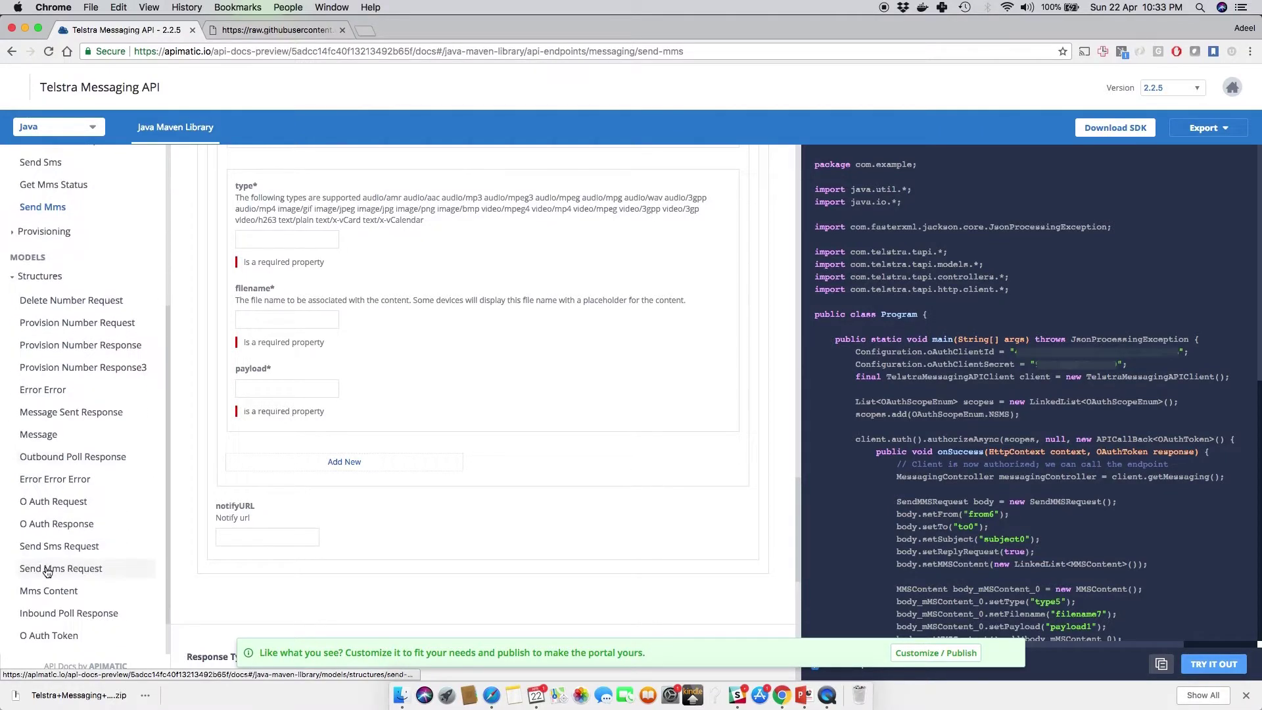
click(52, 549)
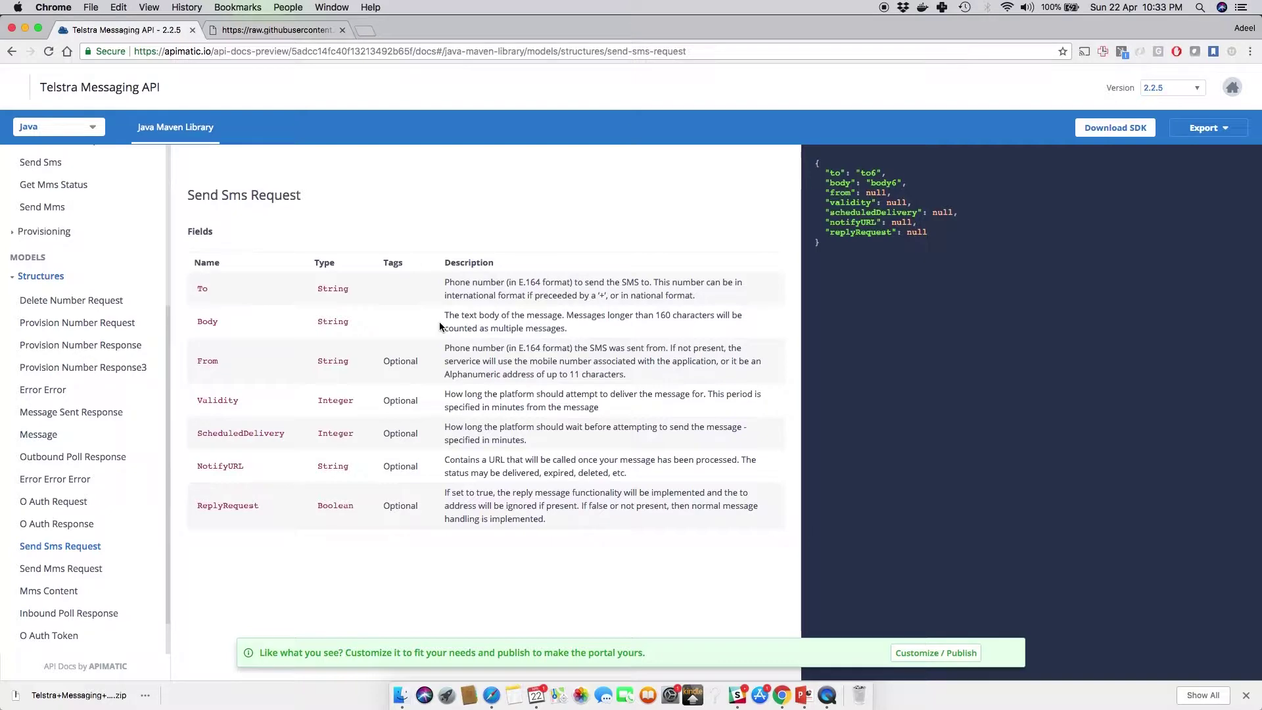
Step: Switch the docs language to Python and scroll through the build guide
click(83, 128)
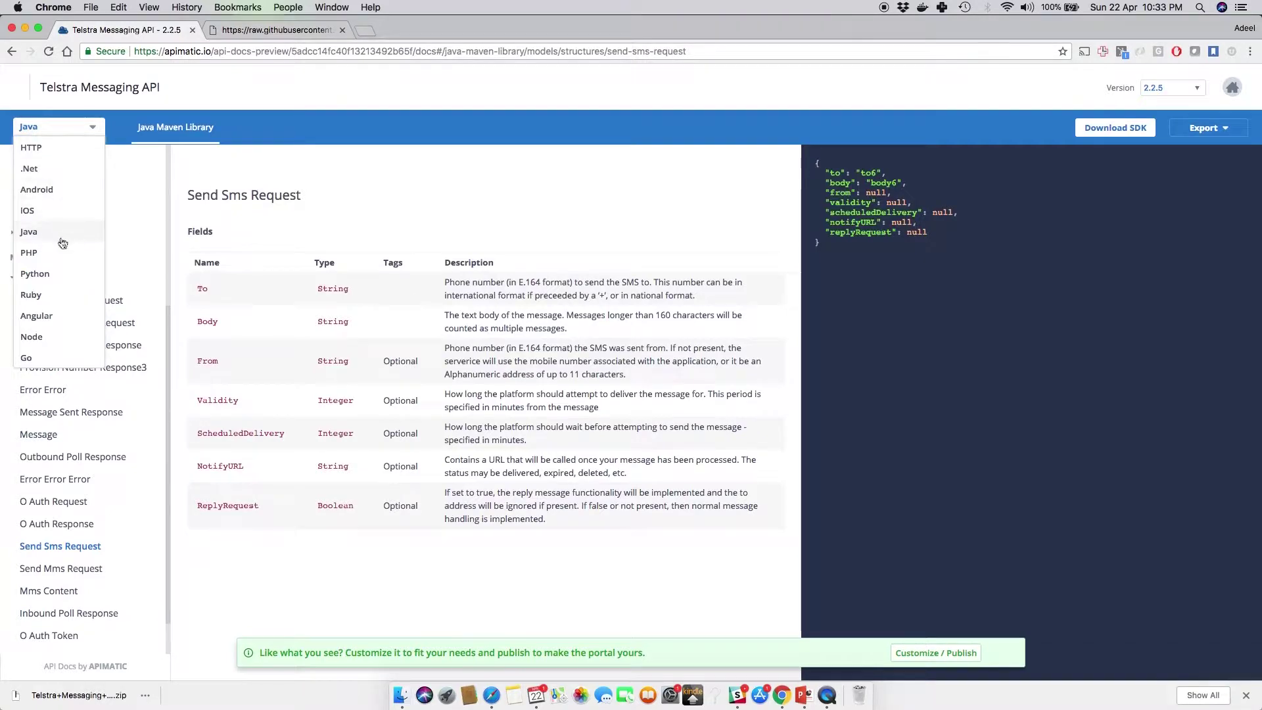
click(62, 275)
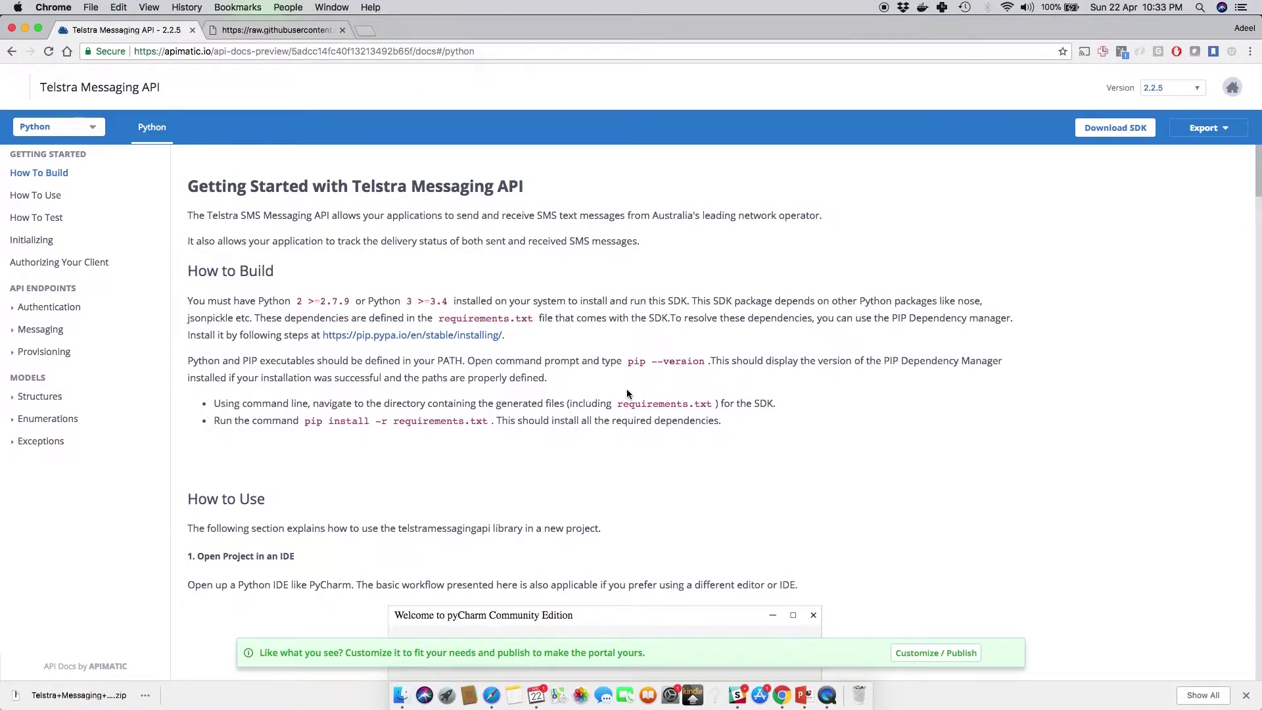
scroll(627, 393, down, 5)
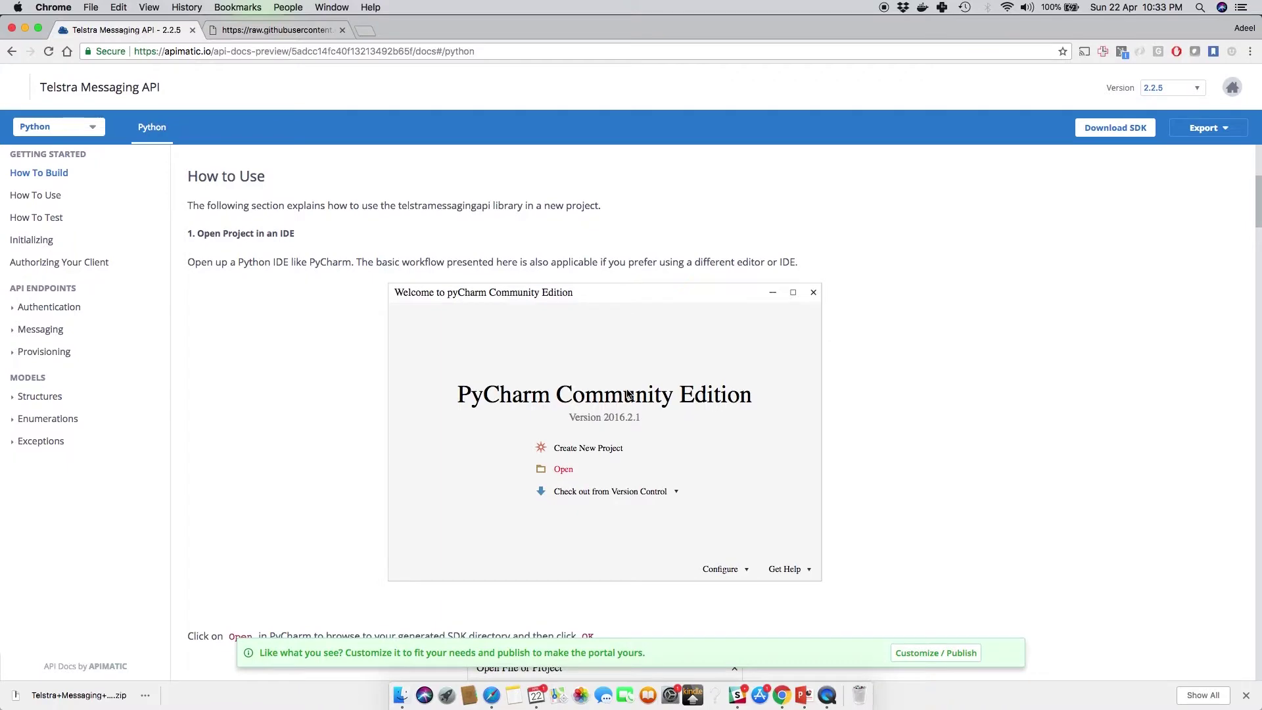
scroll(627, 393, down, 1)
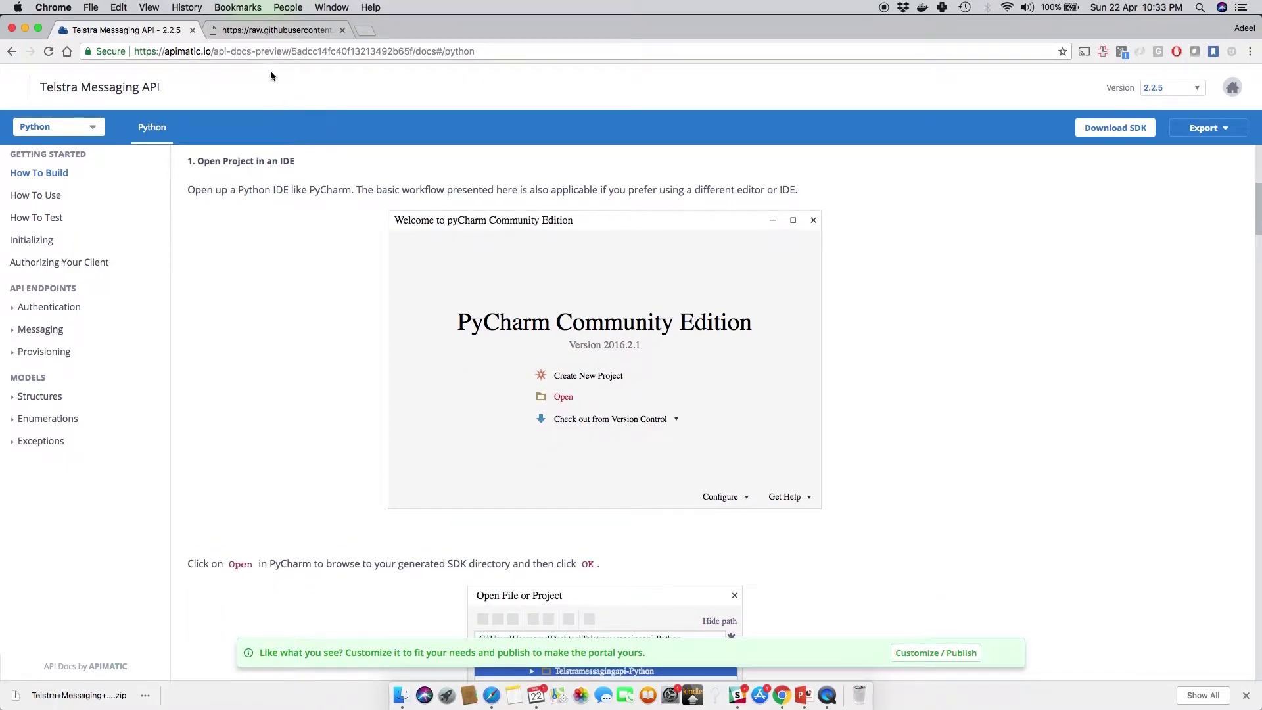
Step: View the raw Telstra swagger YAML on GitHub, then return to the docs tab
click(262, 33)
click(260, 52)
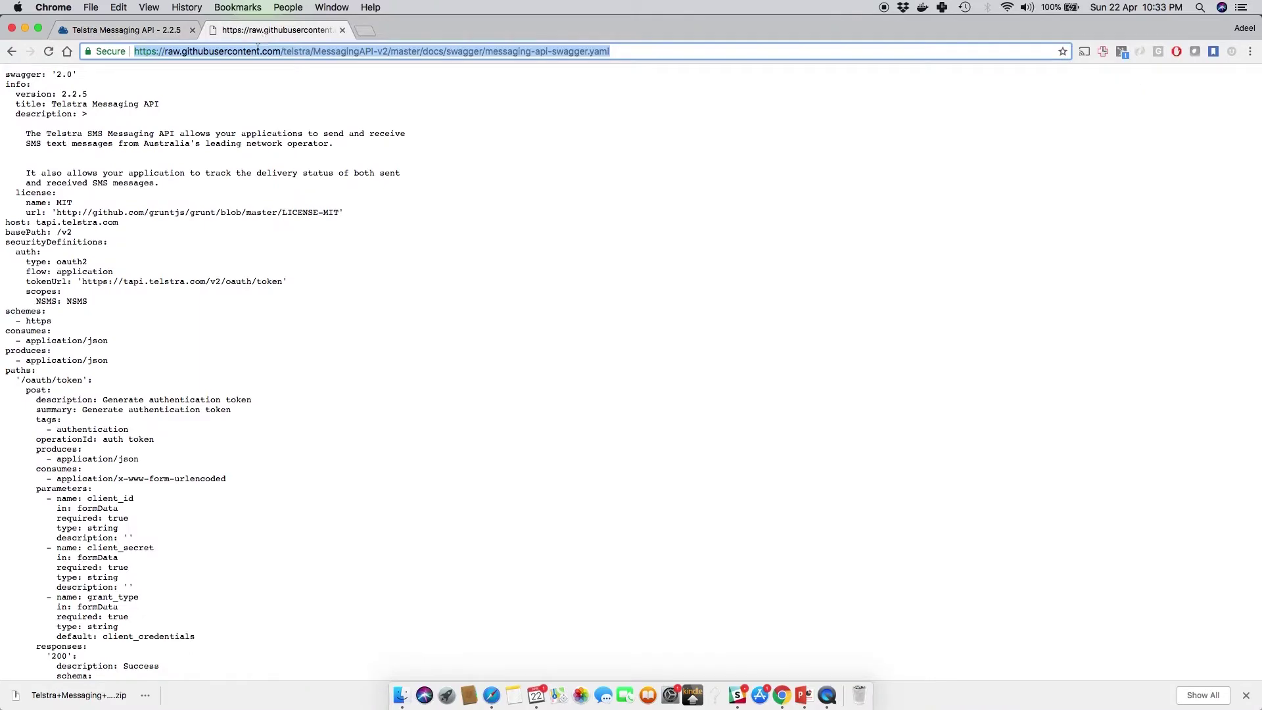
click(222, 207)
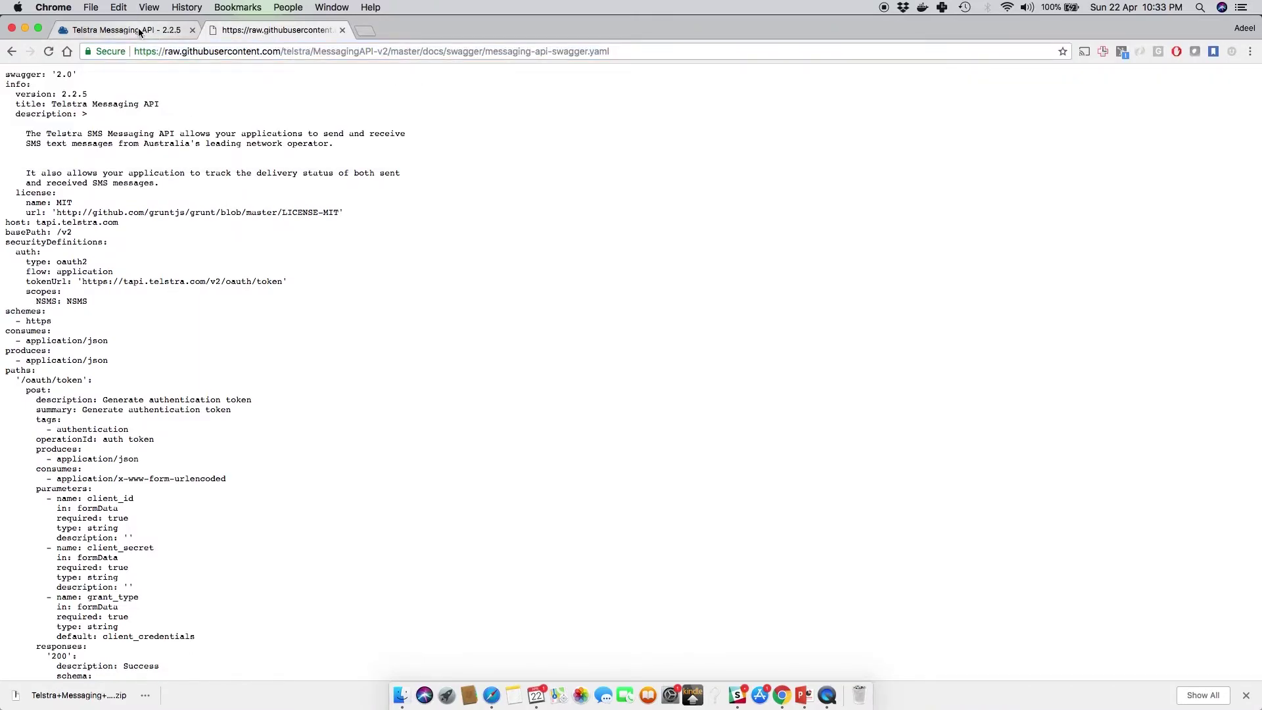
click(140, 31)
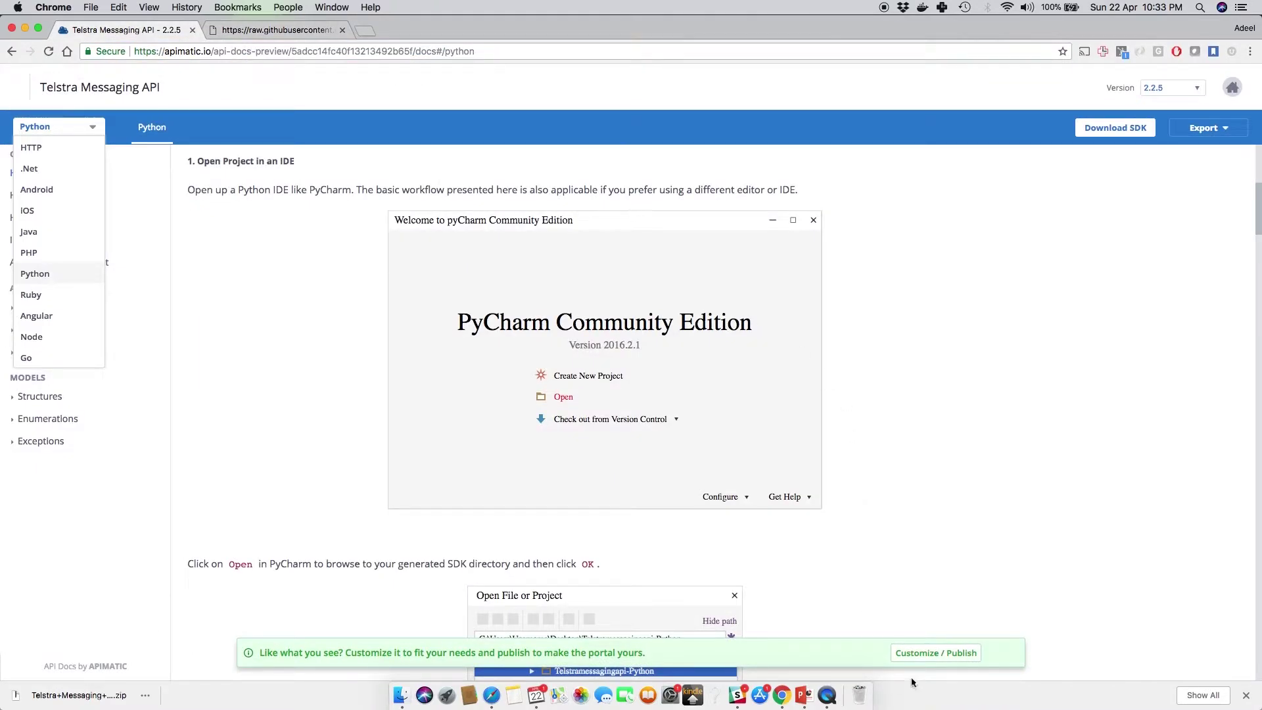
Step: Upload Cover.png as the portal cover image and Telstra Logo.png as the logo
click(929, 654)
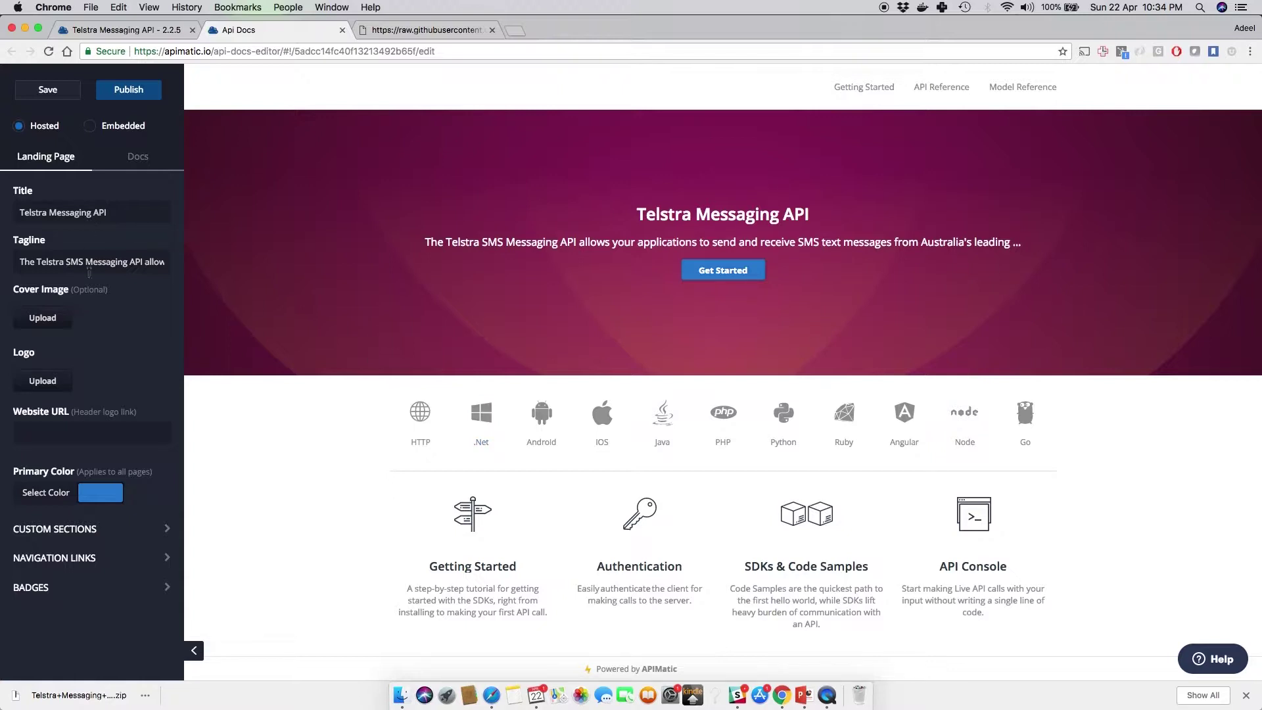
click(59, 320)
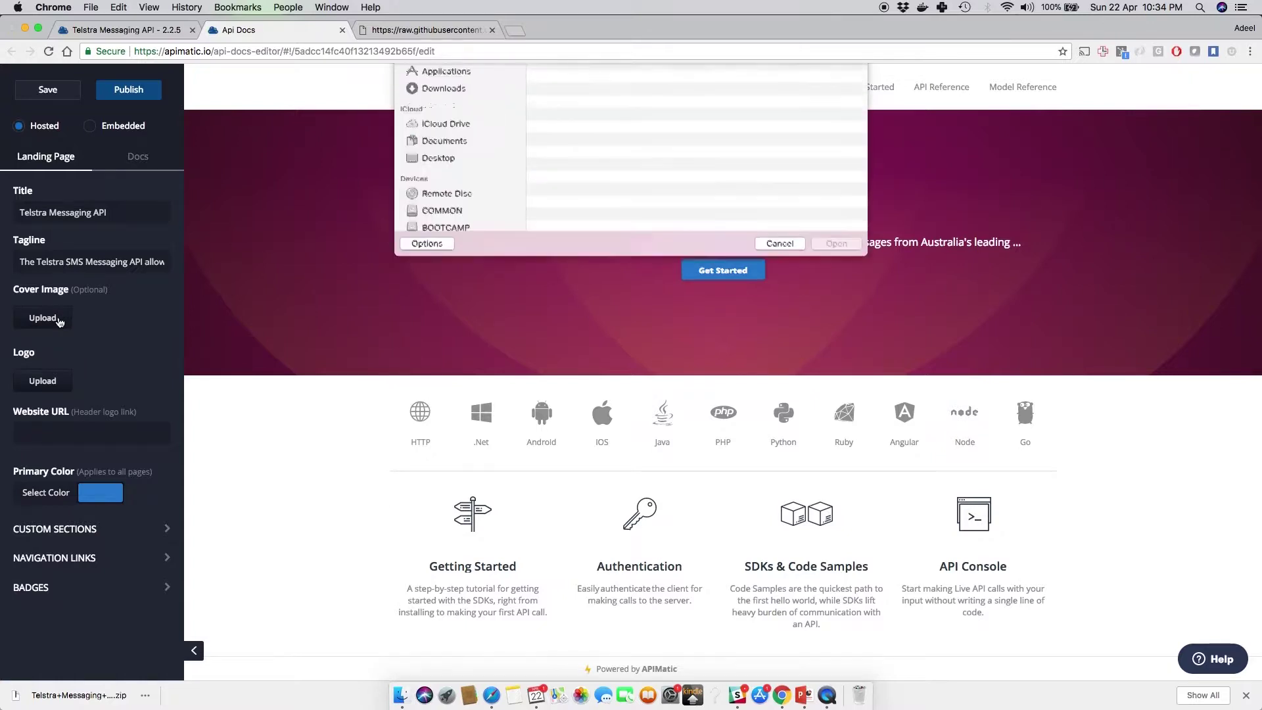
double_click(574, 124)
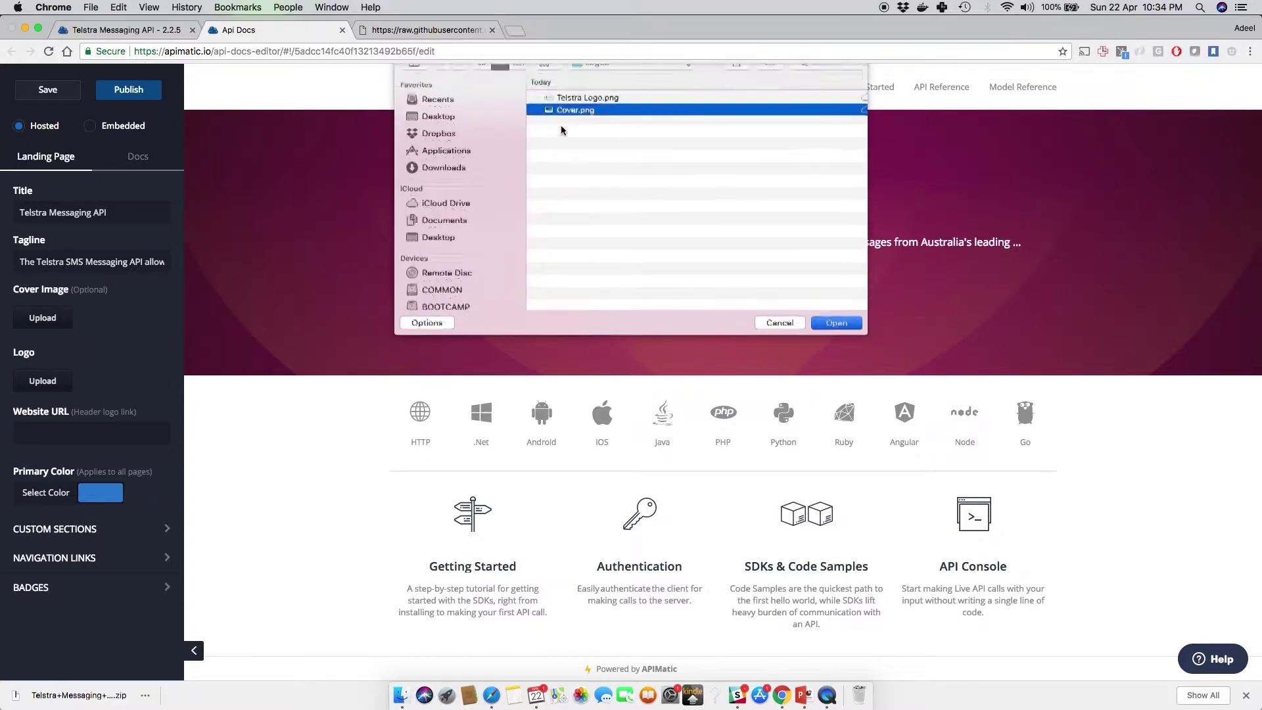
click(31, 383)
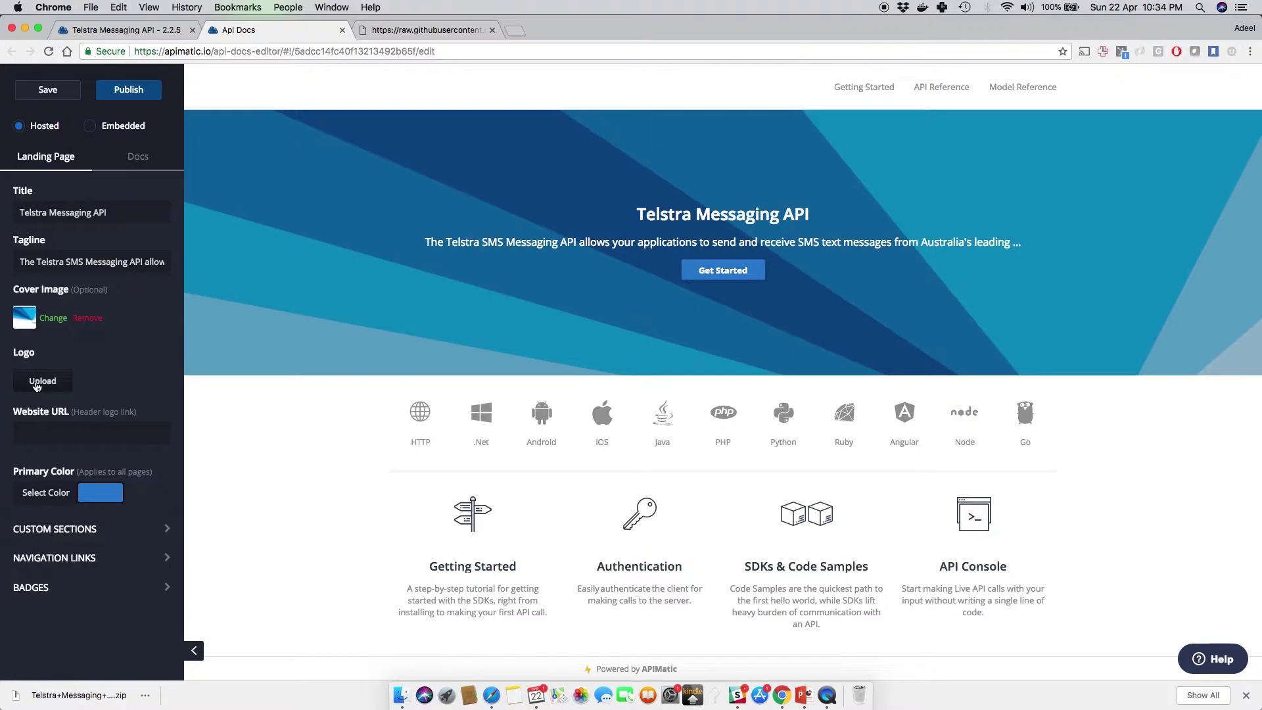
double_click(579, 112)
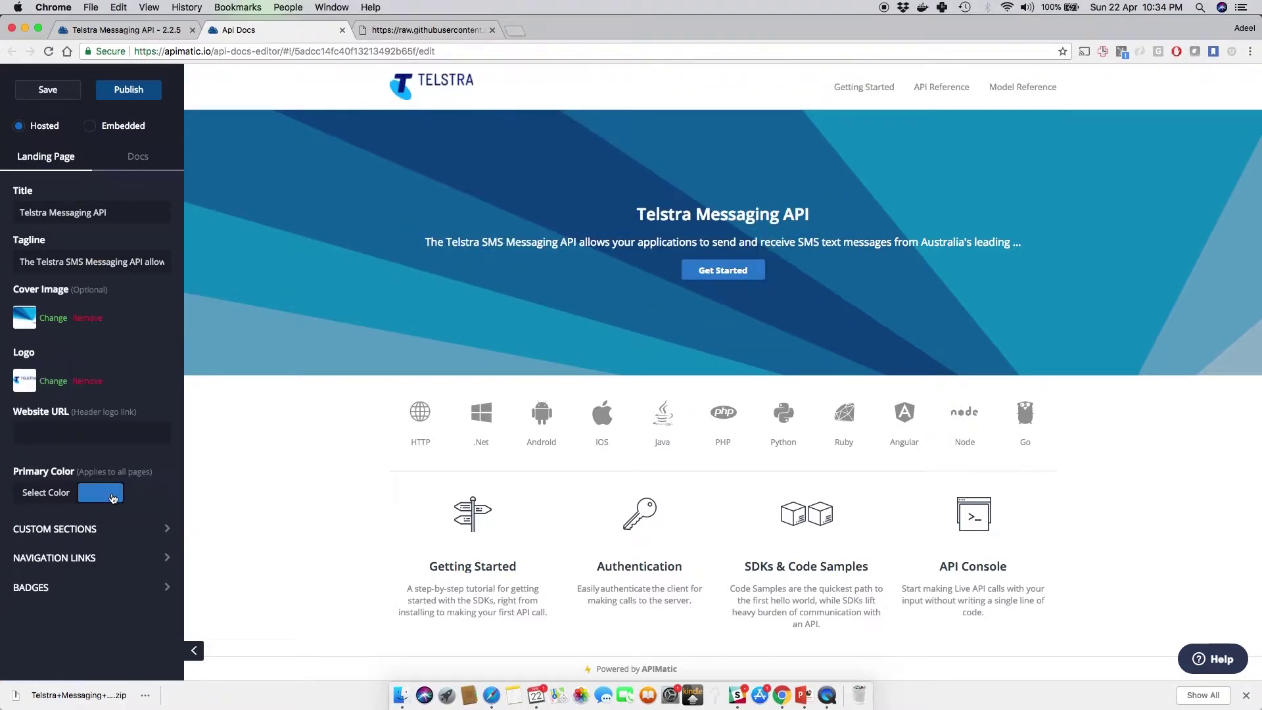
Step: Set the portal's primary colour to dark navy #063158
click(113, 498)
click(155, 572)
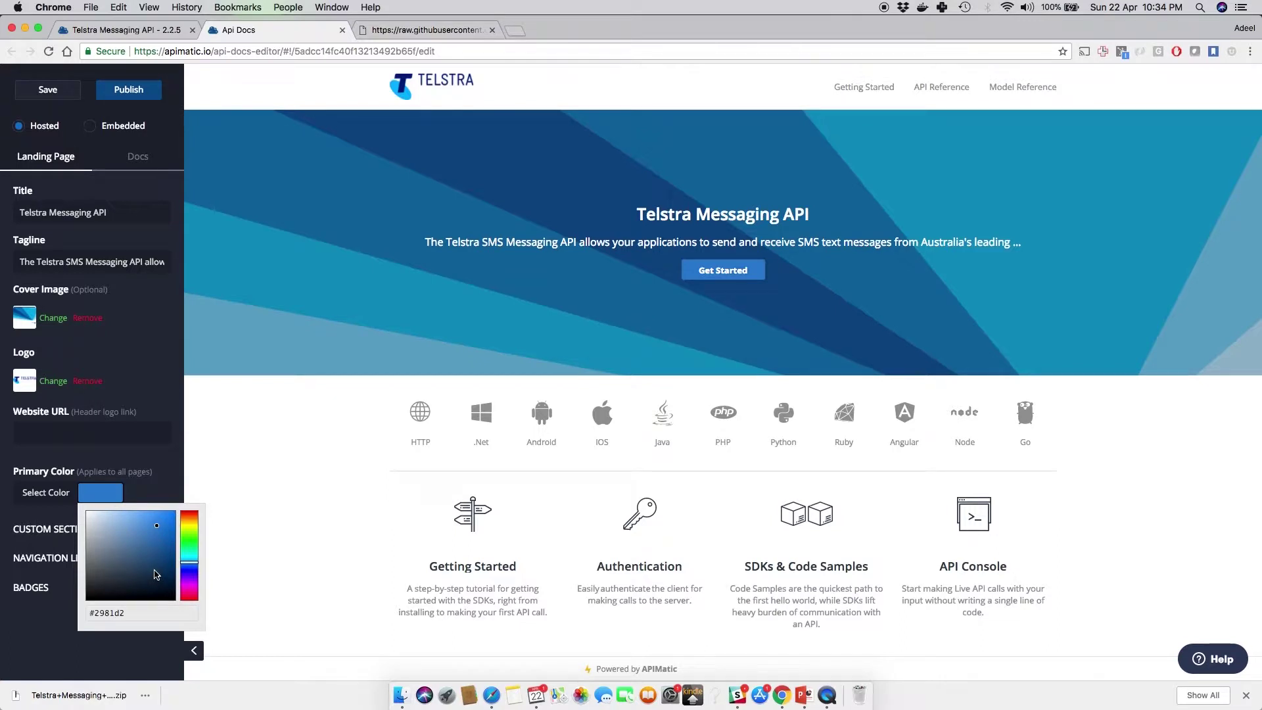
click(168, 568)
click(156, 479)
click(163, 536)
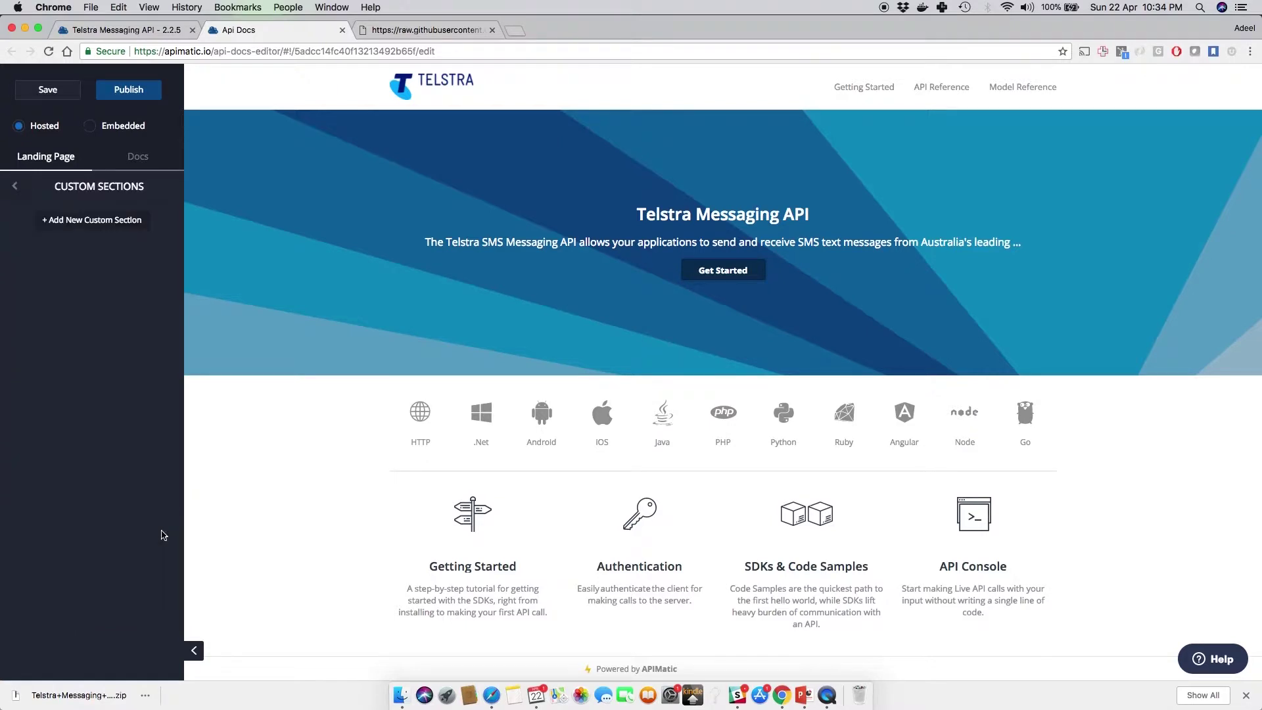
Step: Switch to the docs page settings, keeping .Net as the language and HTTP enabled
click(15, 192)
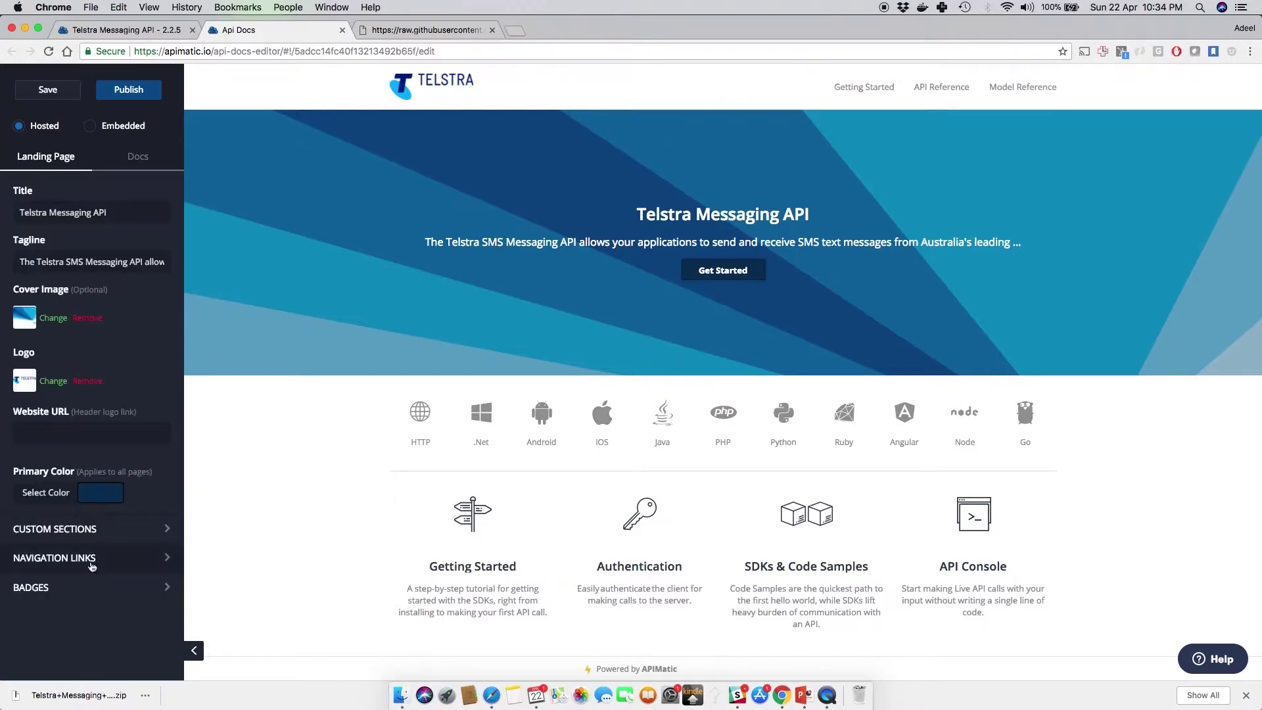
click(146, 159)
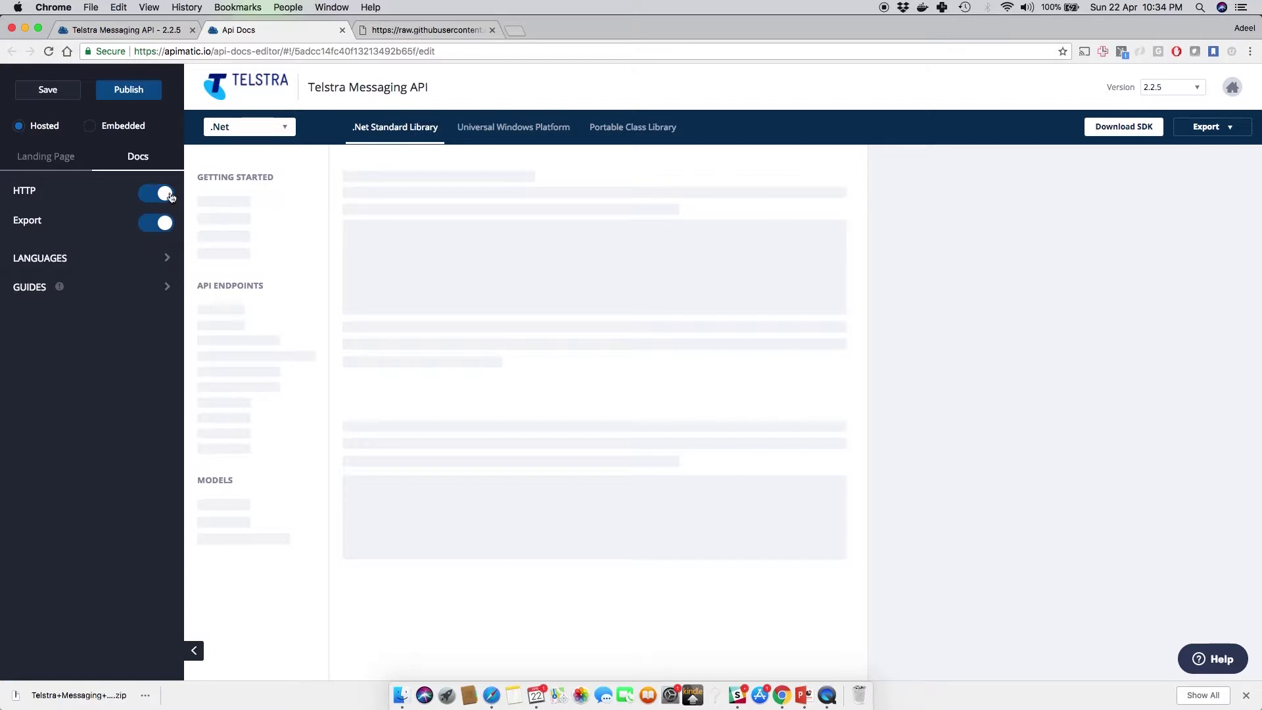
click(285, 131)
click(285, 131)
click(149, 204)
click(149, 204)
Step: Review the SDK language package list to confirm every language is ticked
click(167, 260)
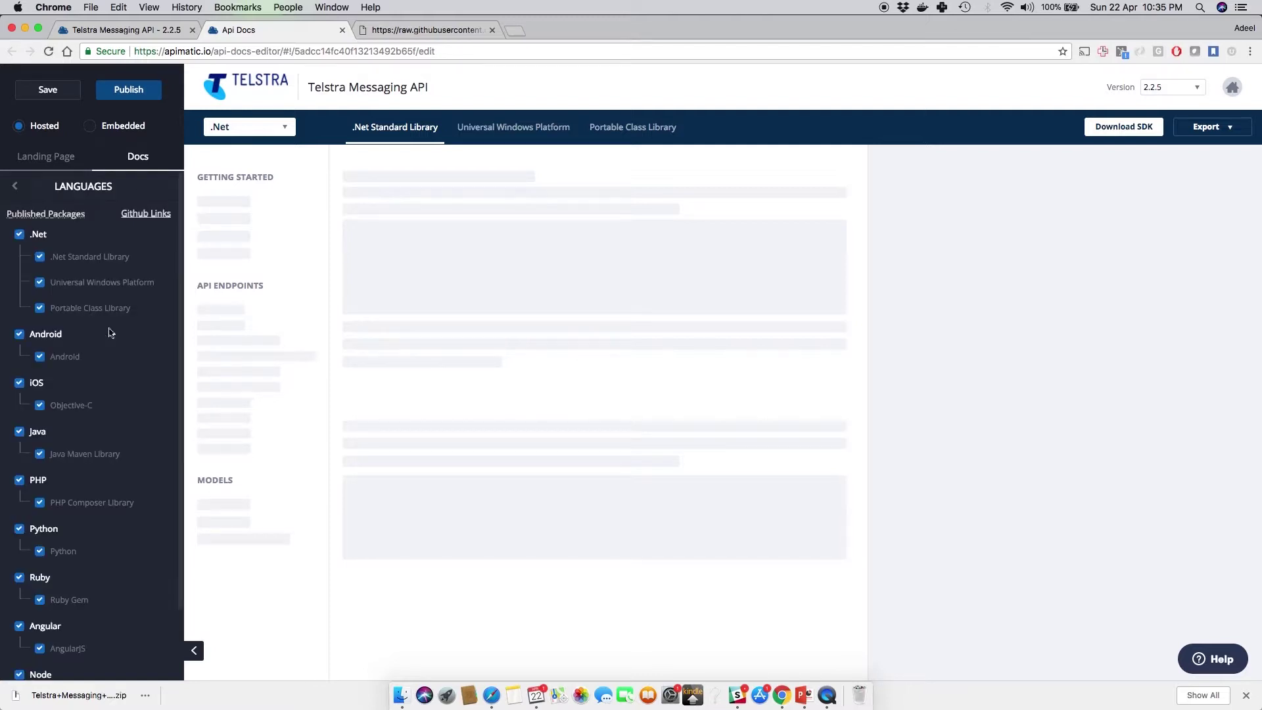
scroll(109, 348, down, 2)
scroll(109, 347, up, 2)
scroll(100, 349, down, 2)
scroll(101, 349, up, 2)
click(51, 215)
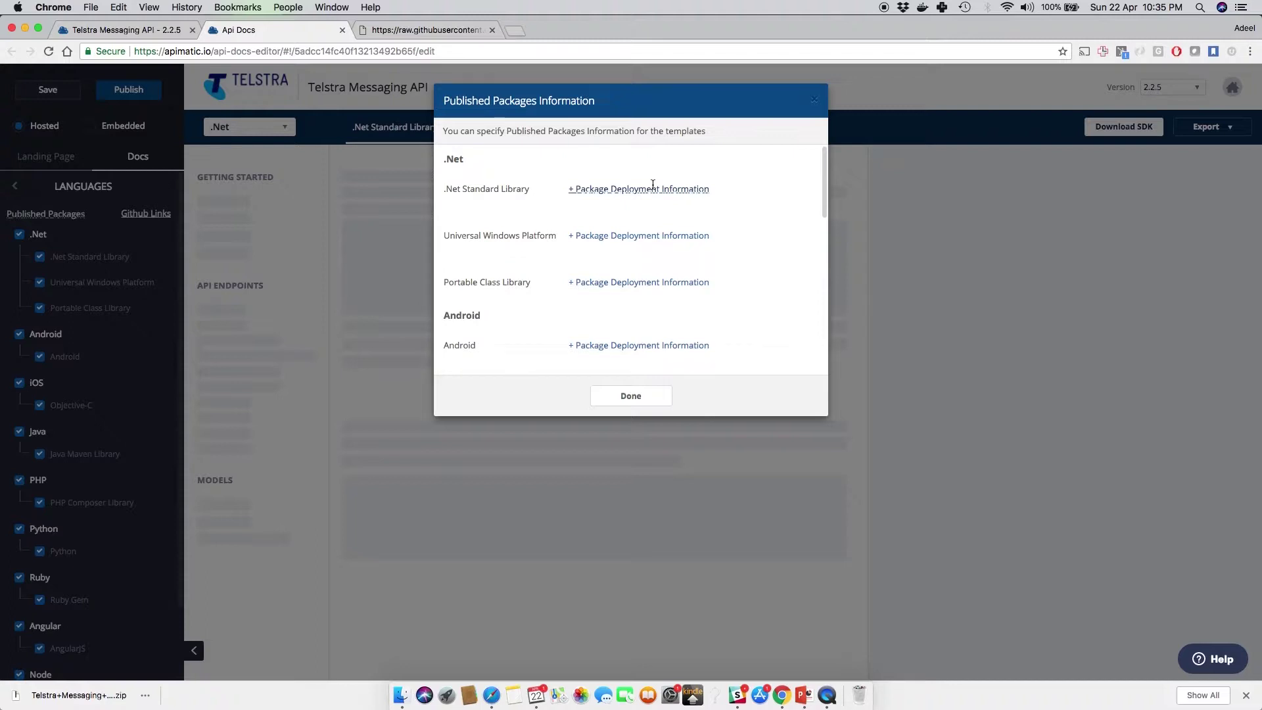
click(815, 102)
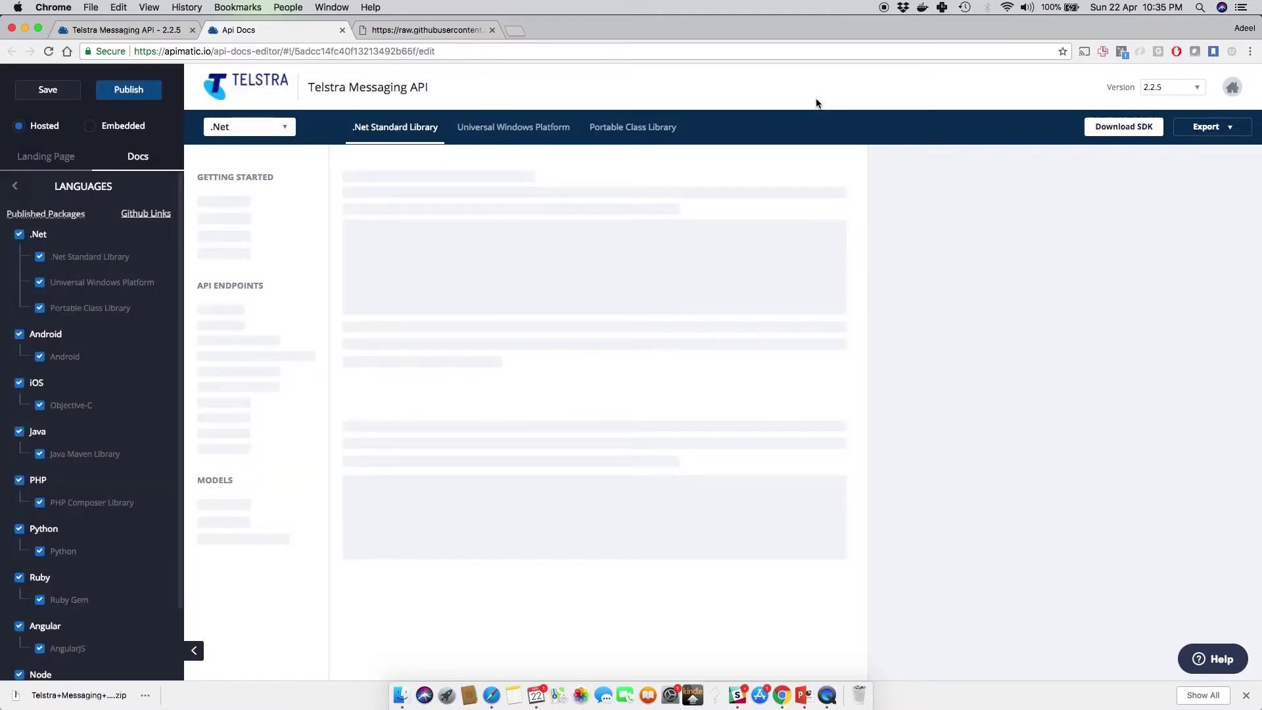
click(137, 215)
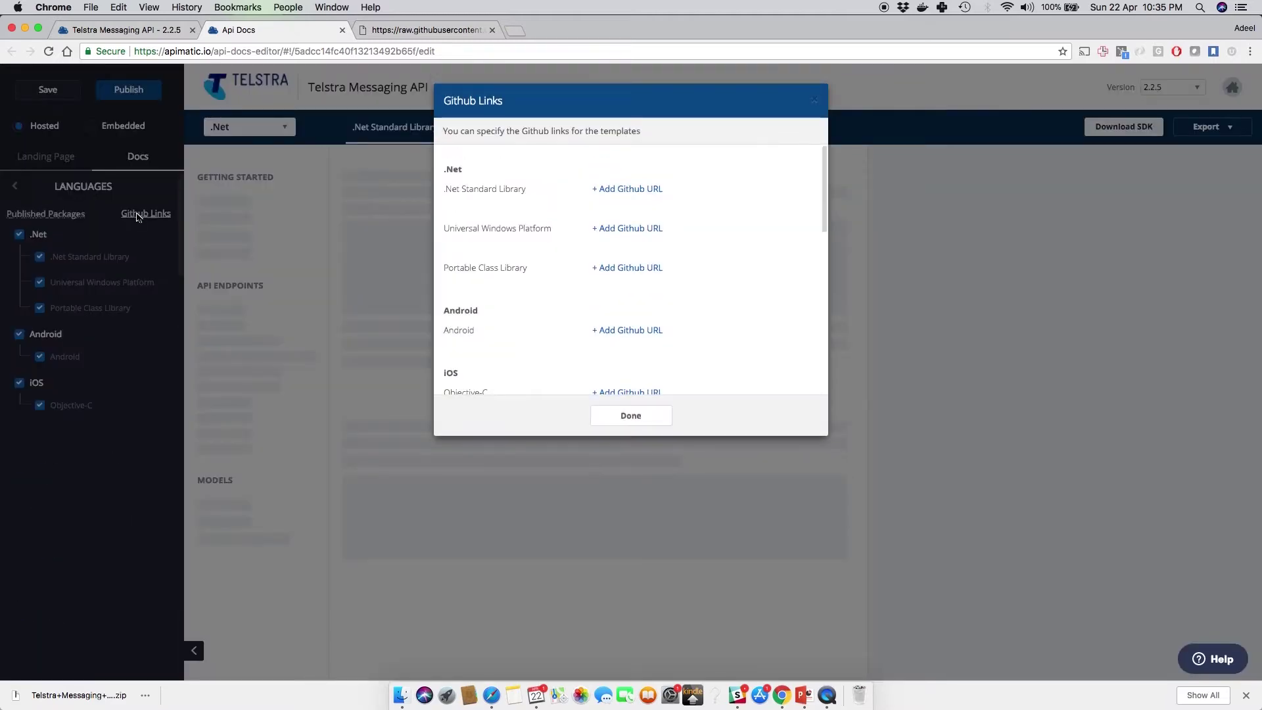
click(815, 102)
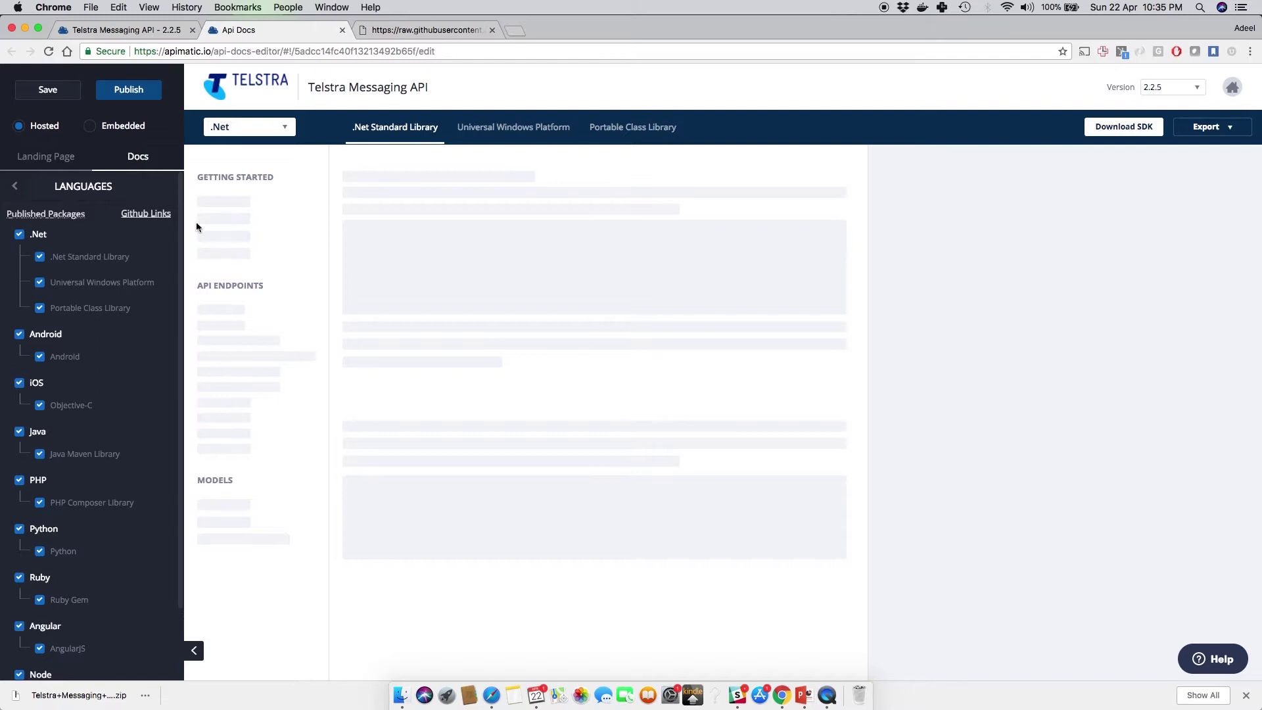
Step: Set the portal to Embedded mode with docs navigation on the left after trying Top
click(90, 127)
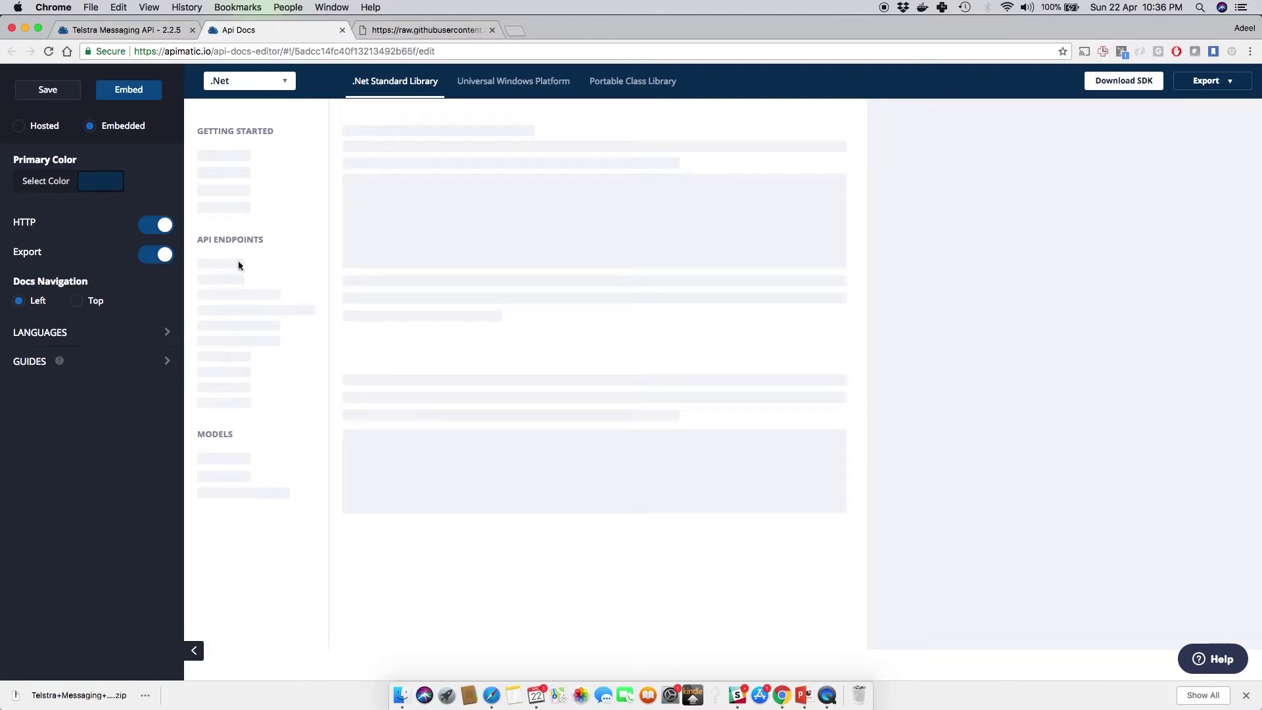
click(77, 302)
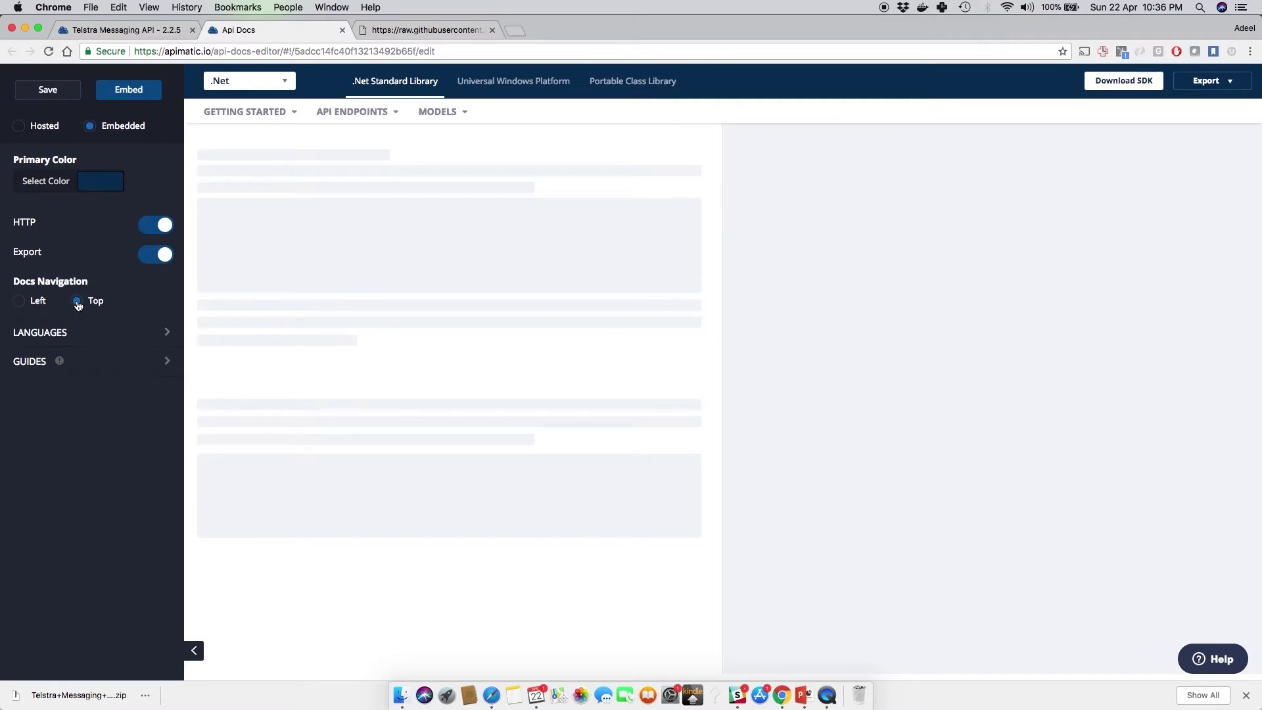
click(20, 305)
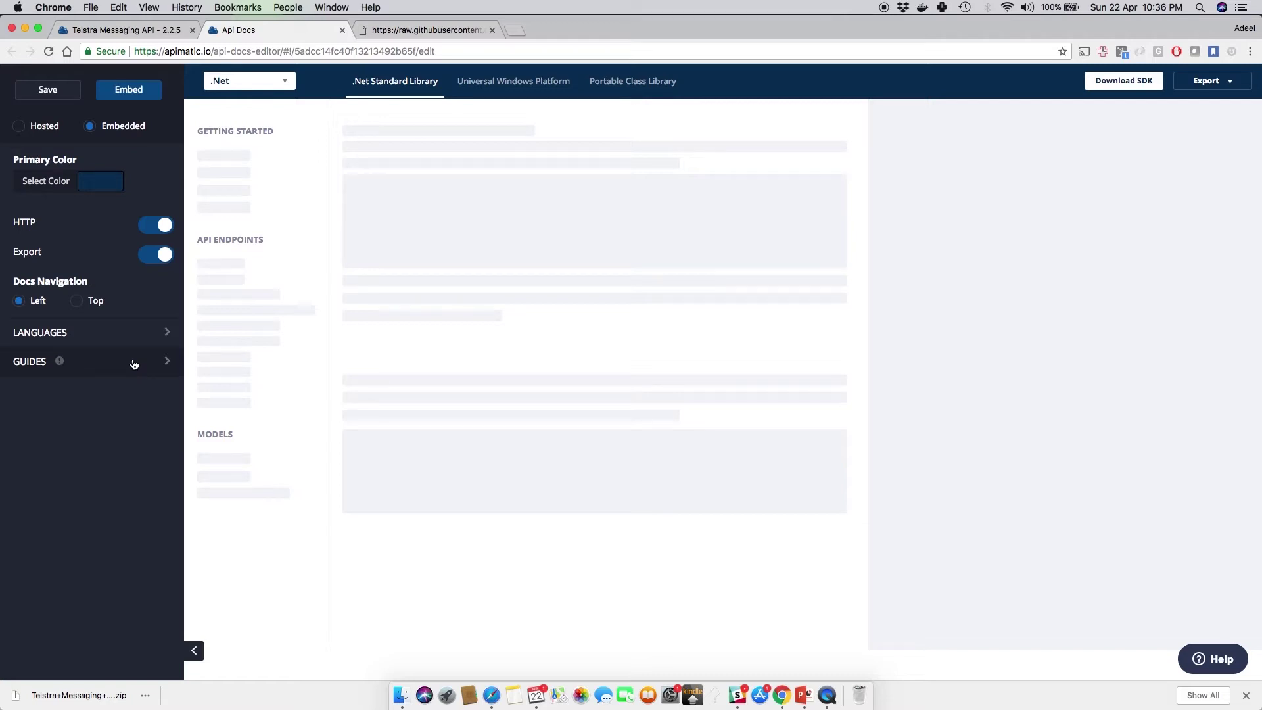
Step: Generate the embed script snippet and copy it to the clipboard
click(151, 96)
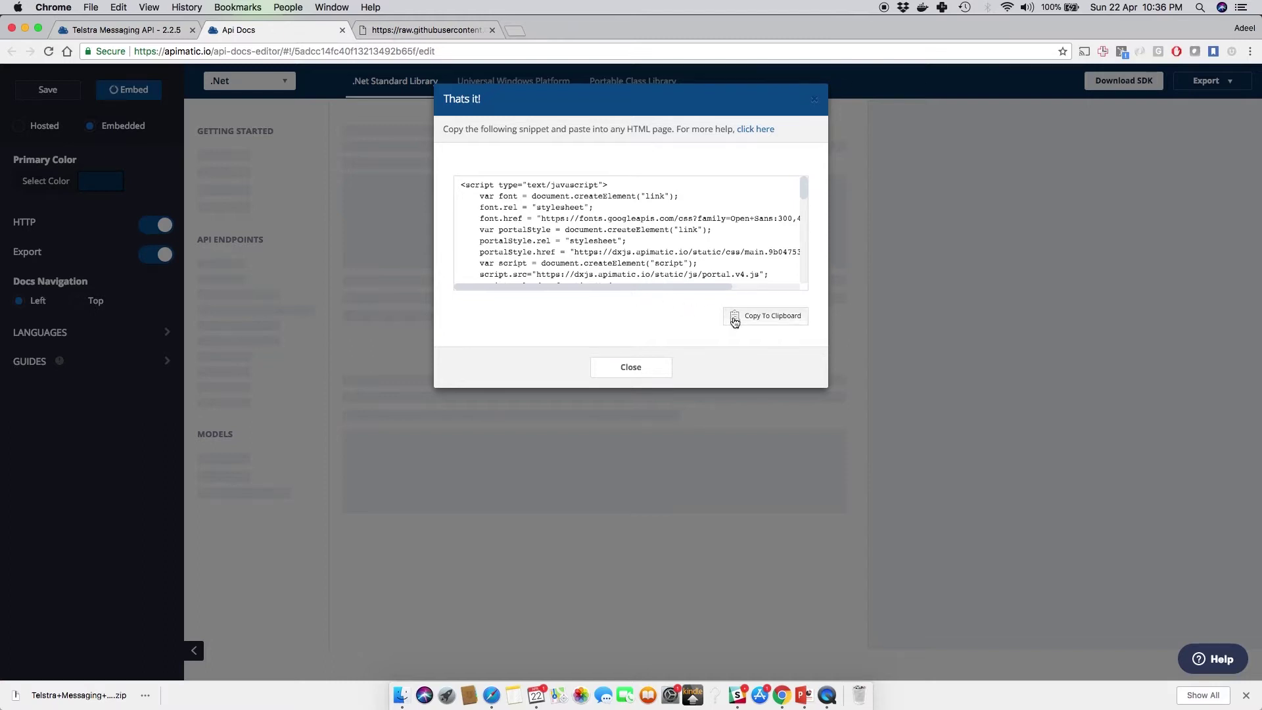
click(734, 318)
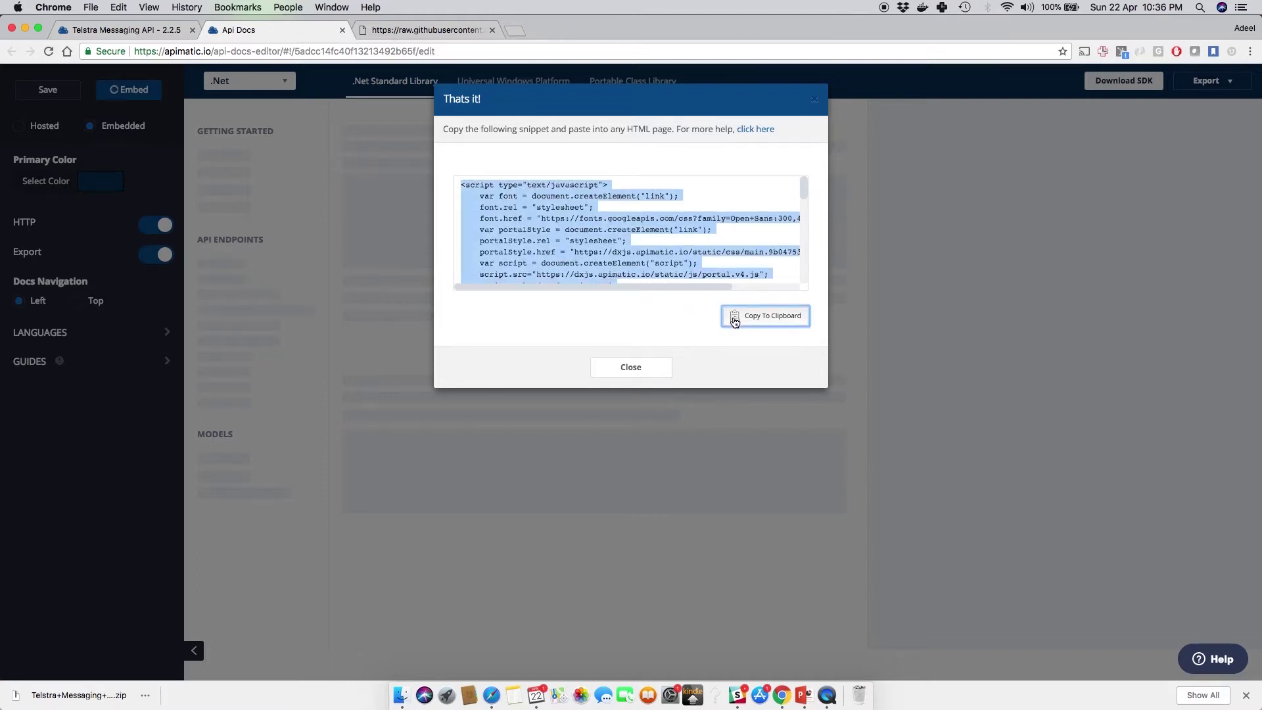
click(637, 370)
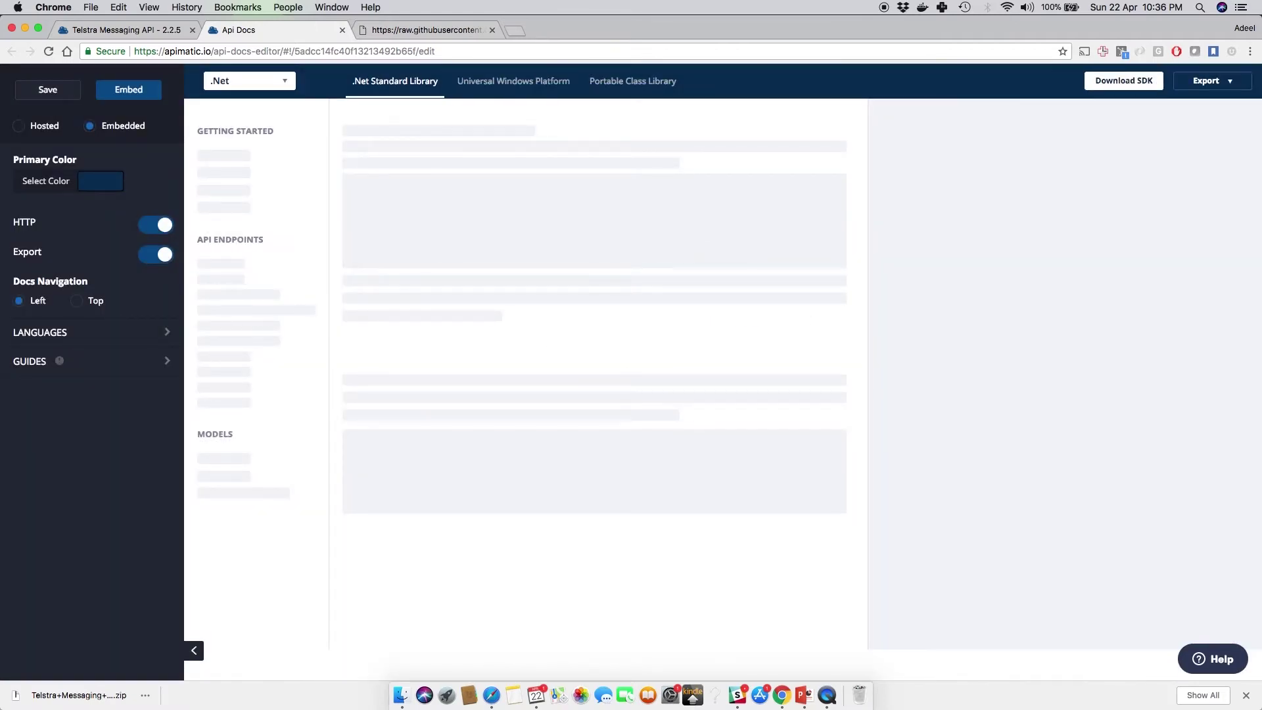
click(18, 126)
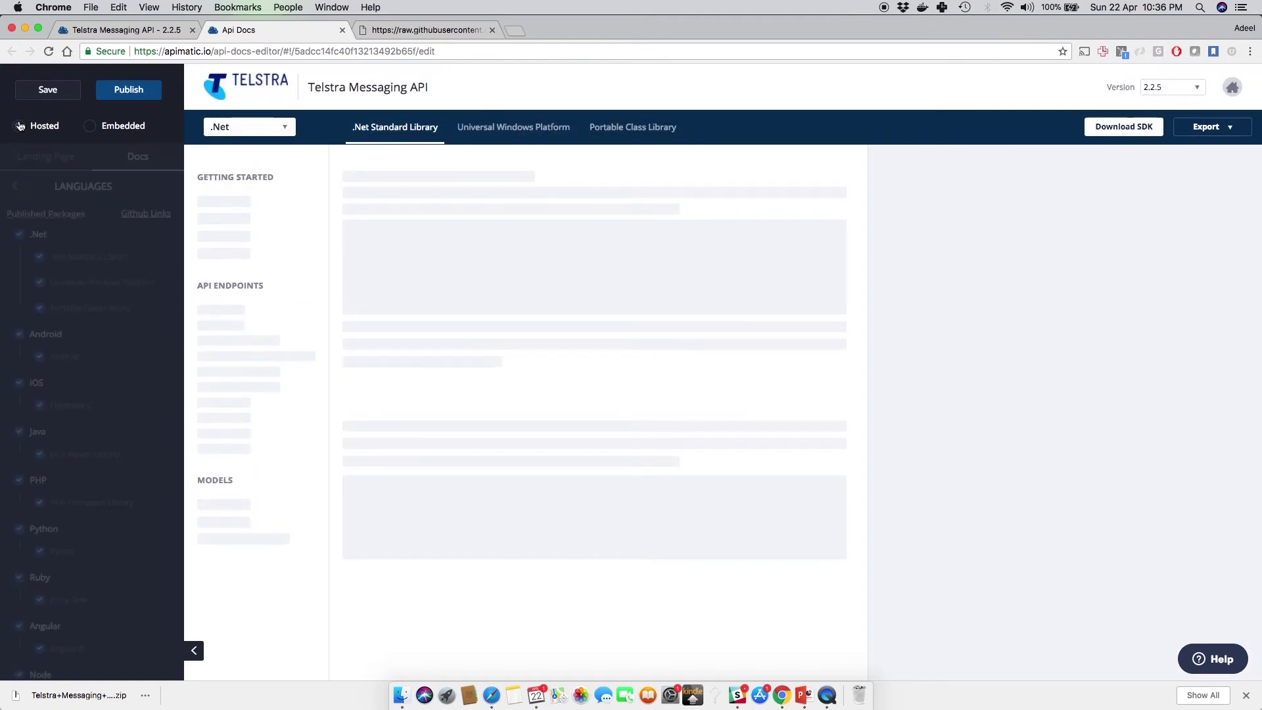
click(123, 97)
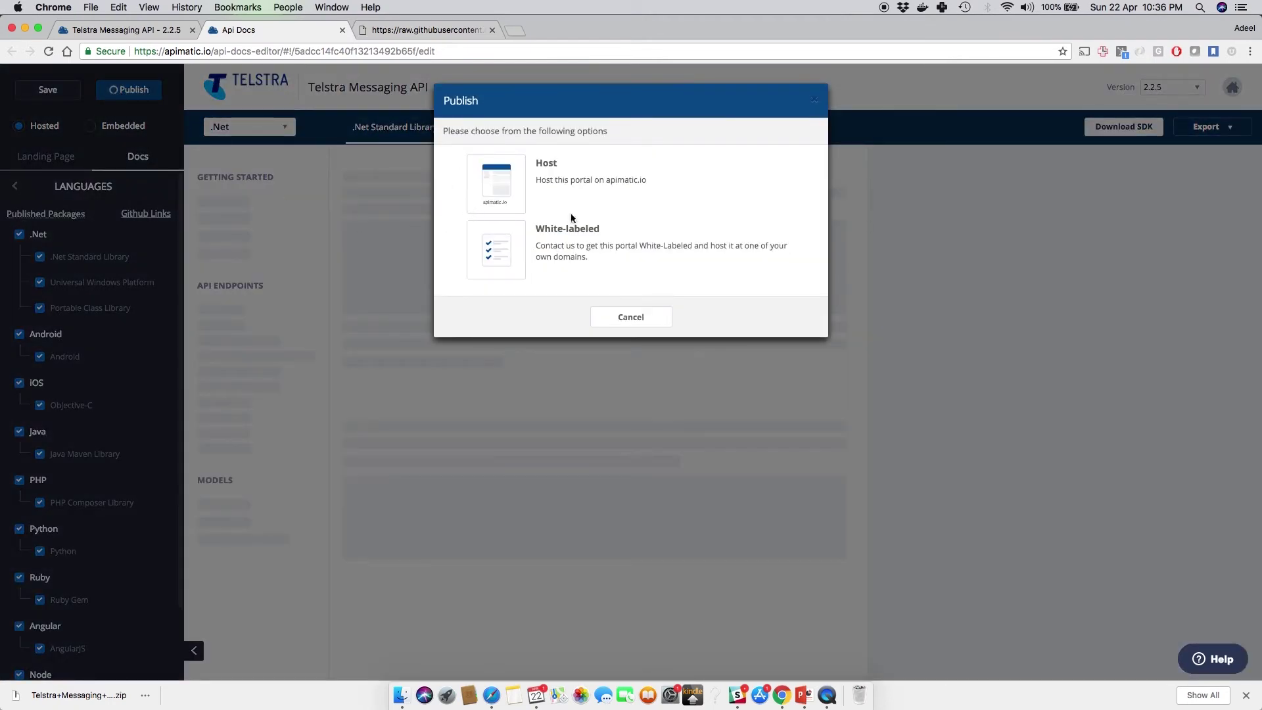
click(516, 175)
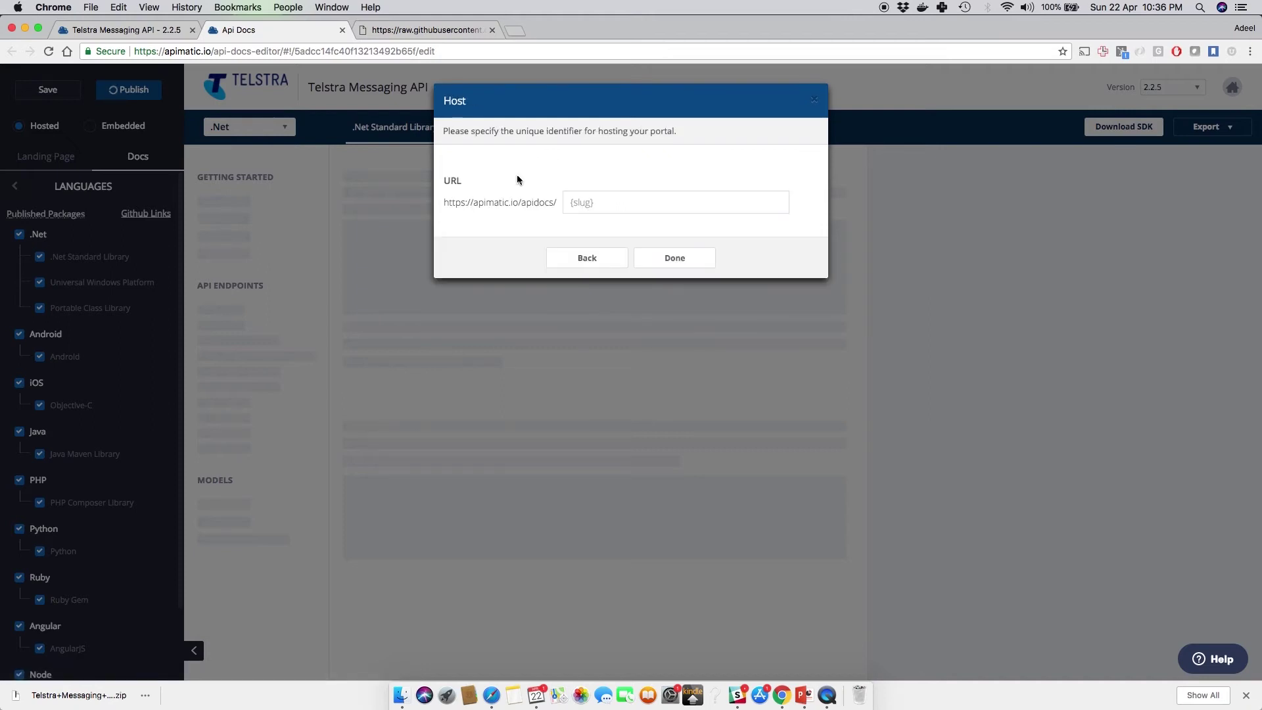
click(572, 203)
text(myf)
key(BackSpace)
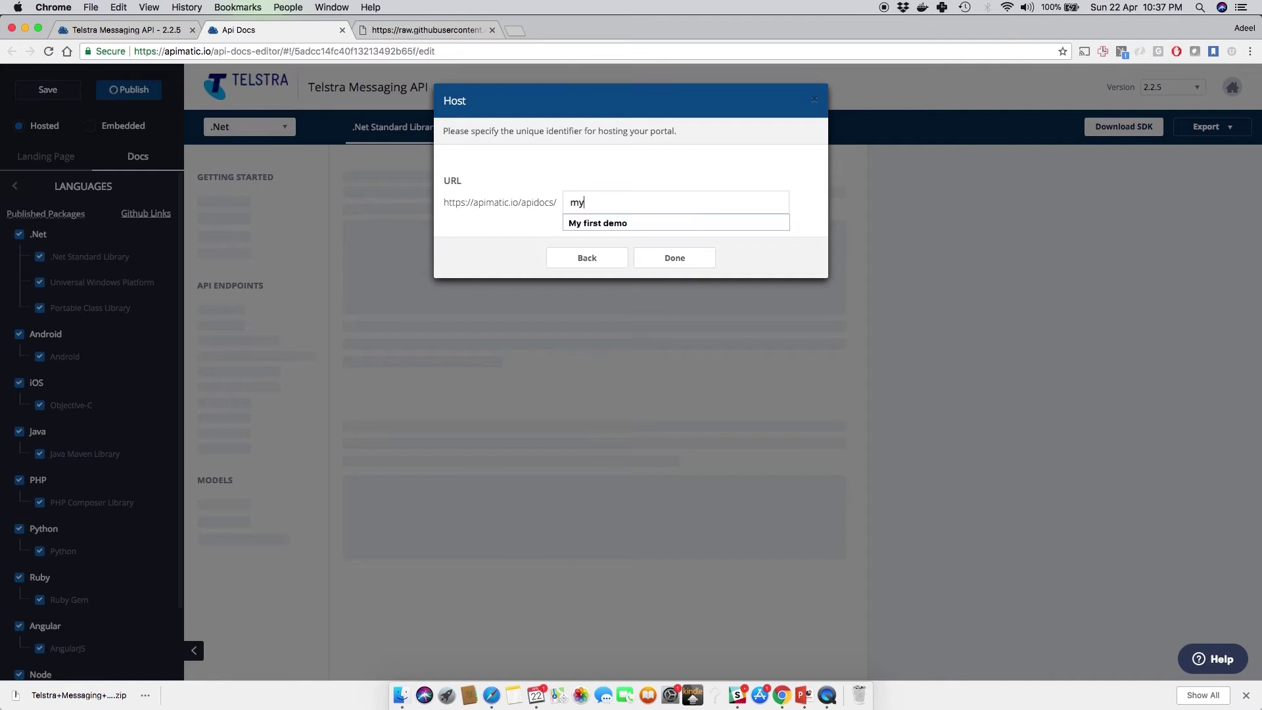
text(api)
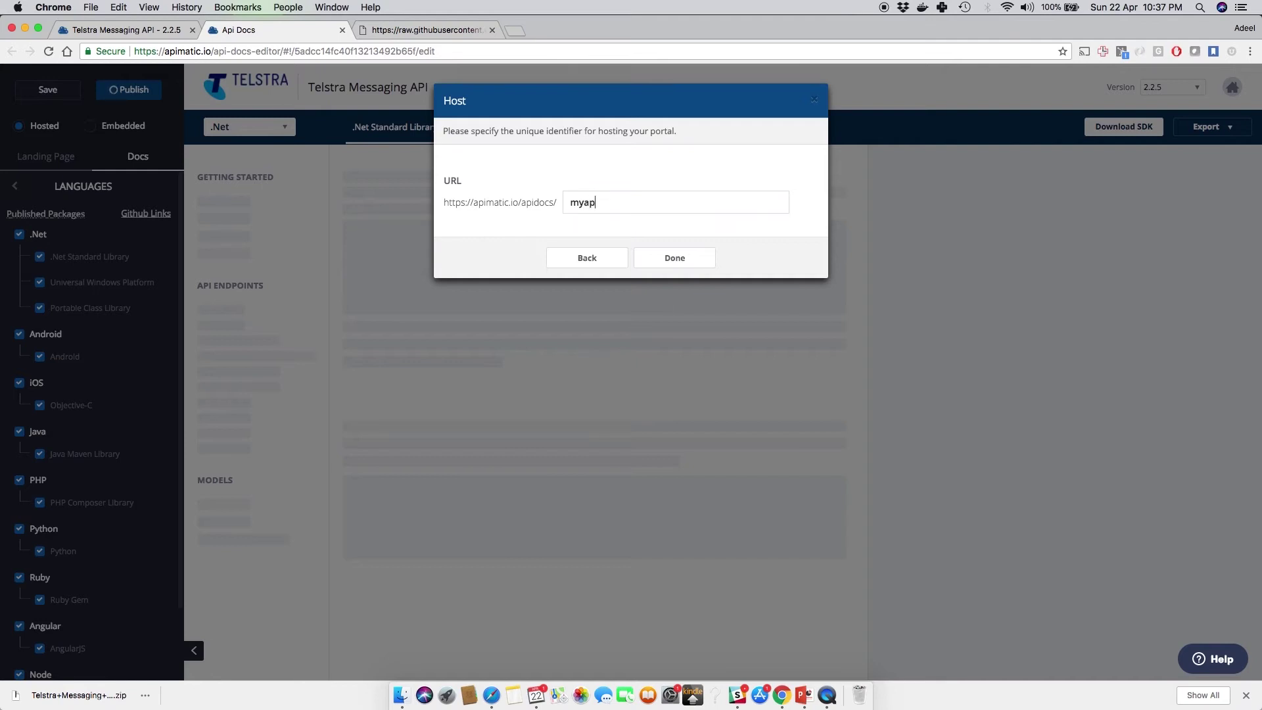
click(659, 260)
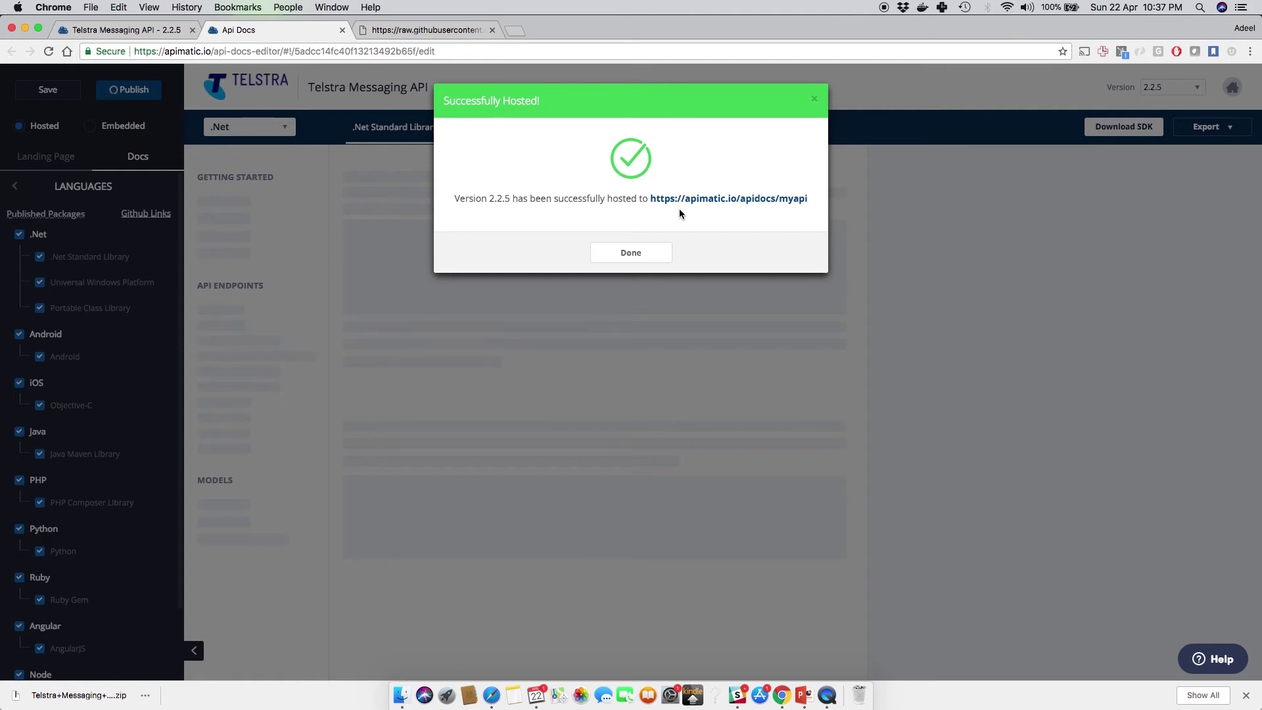
Step: Open the live myapi portal and view its iOS Objective-C getting started guide
click(679, 200)
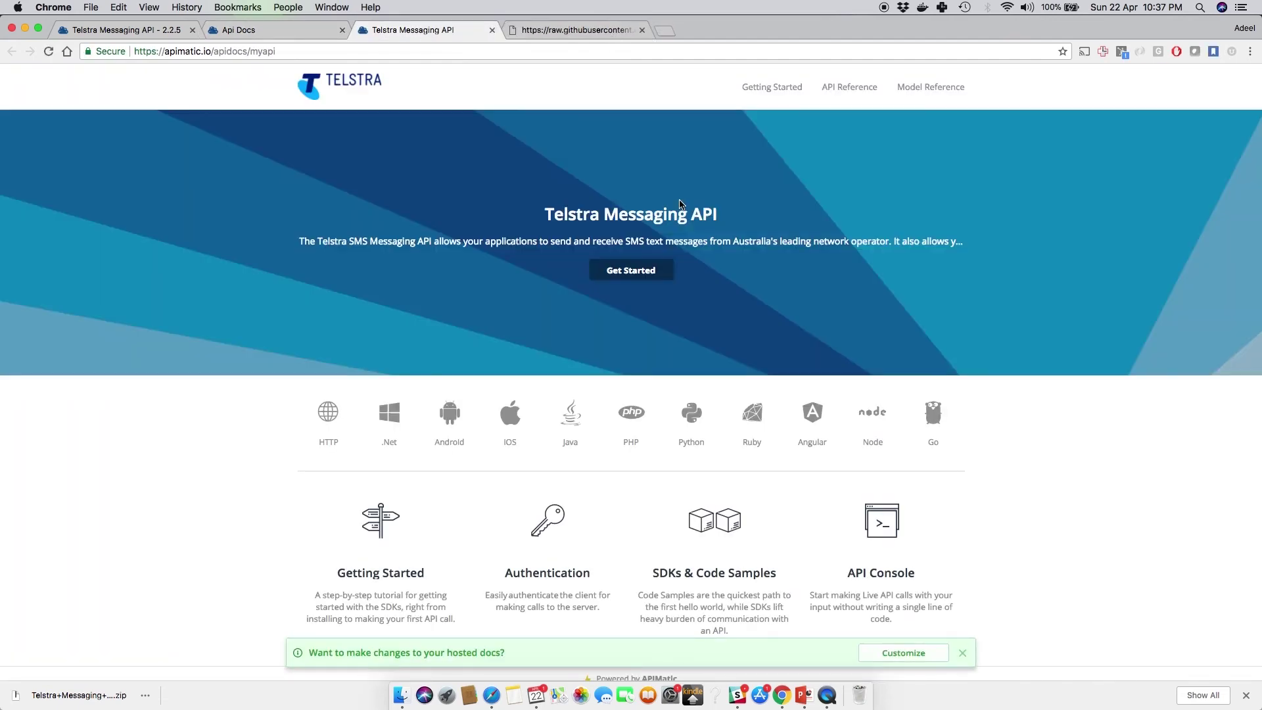
click(511, 428)
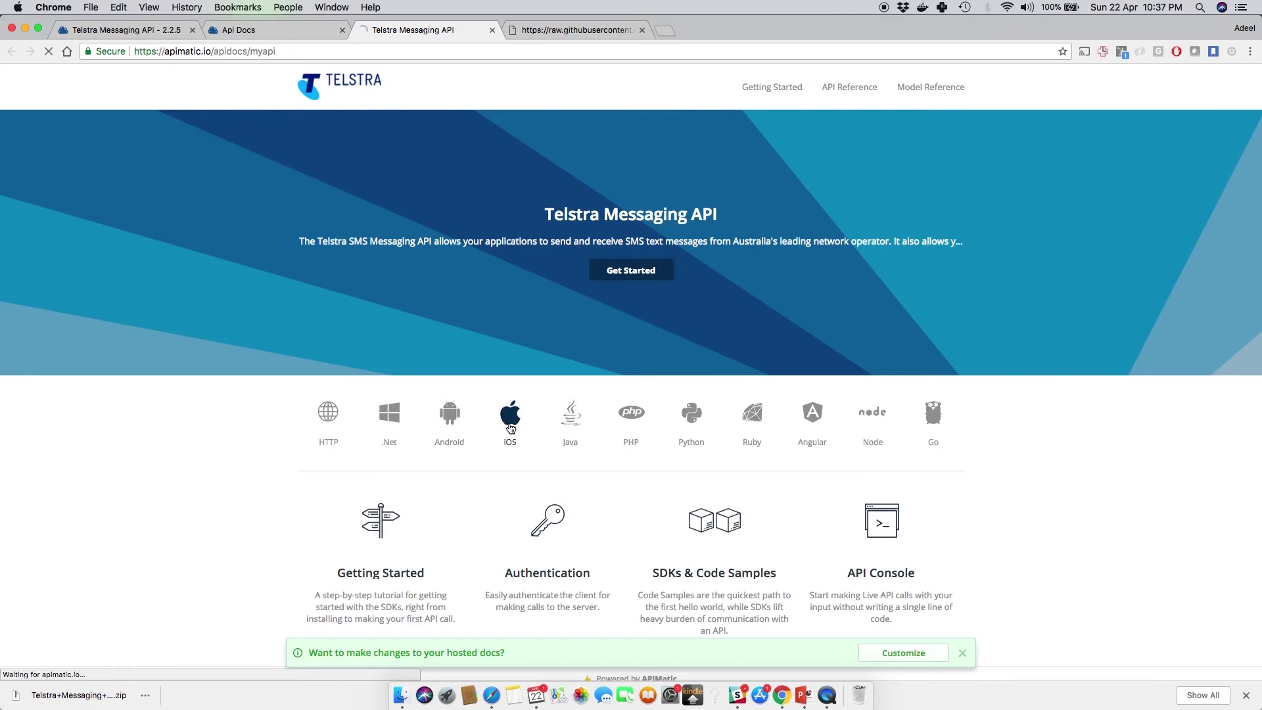